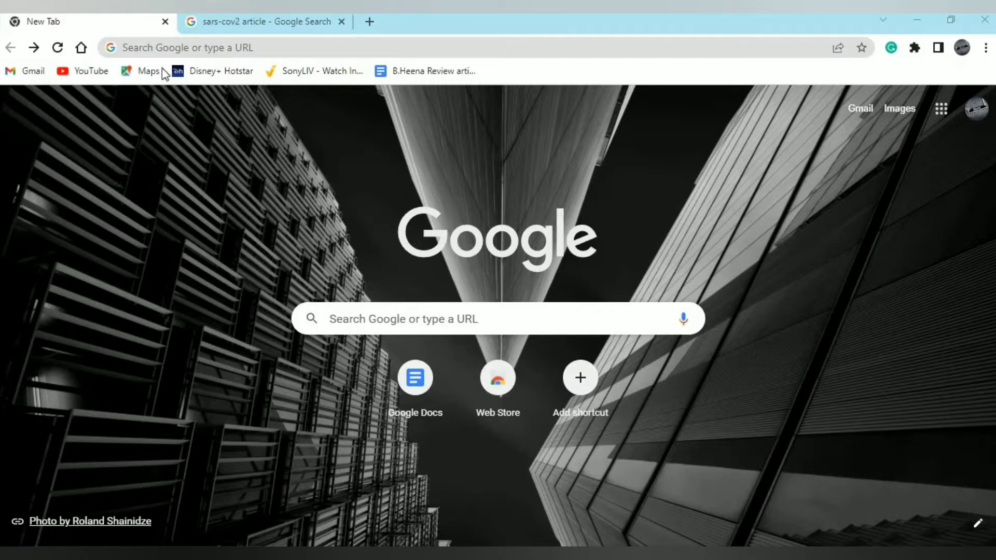
Create a new blank Google Docs document through the address docs.new.
{"action": "left_click", "coordinate": [149, 47]}
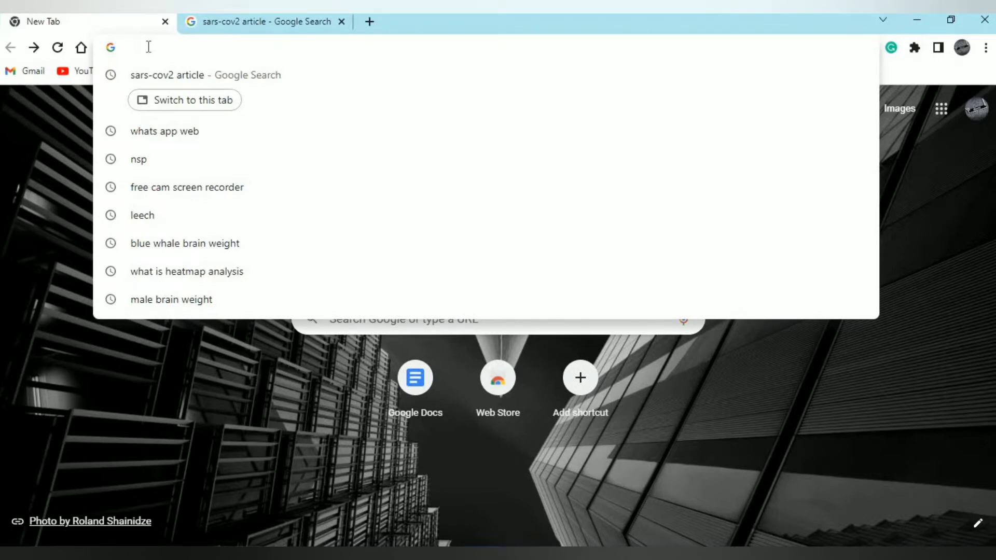
{"action": "type", "text": "docs"}
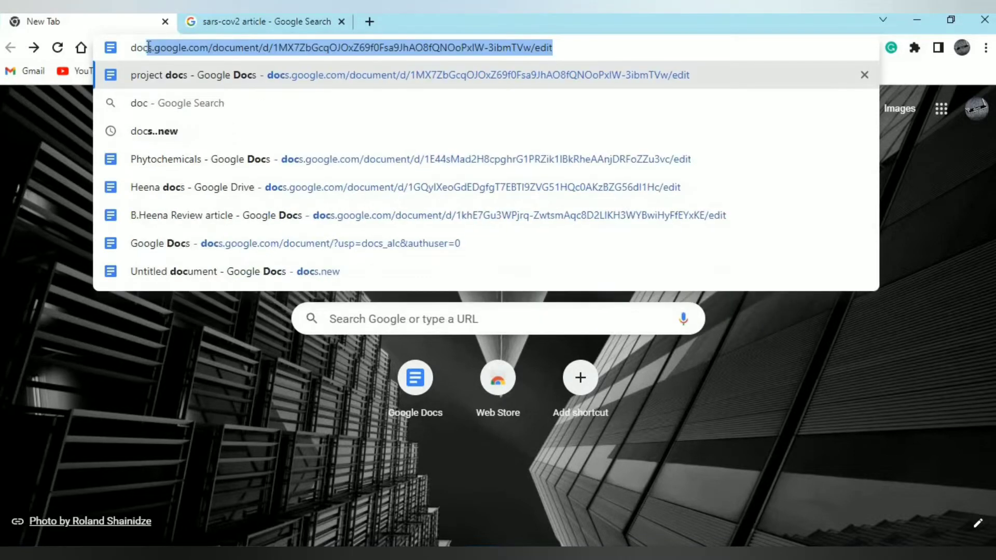
{"action": "type", "text": ".new"}
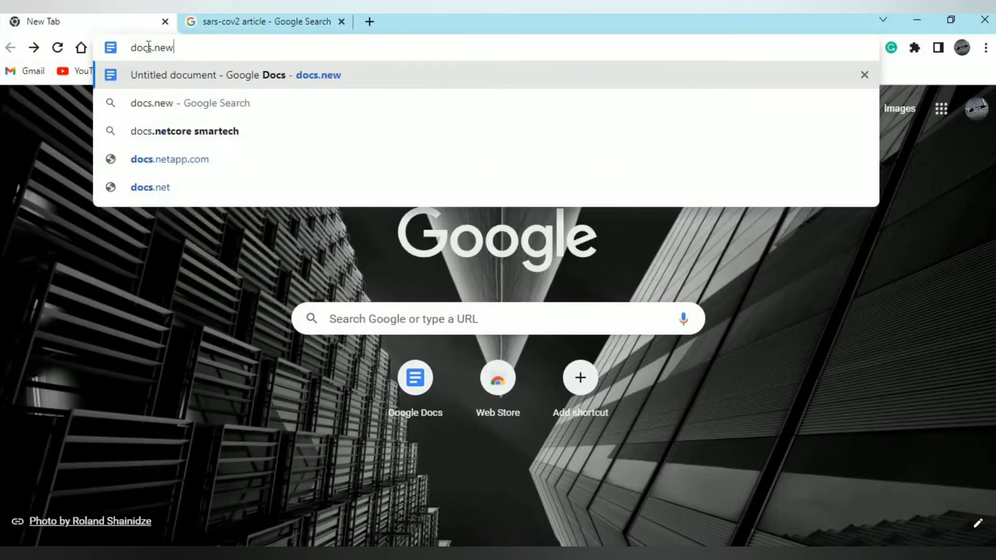
{"action": "key", "text": "Return"}
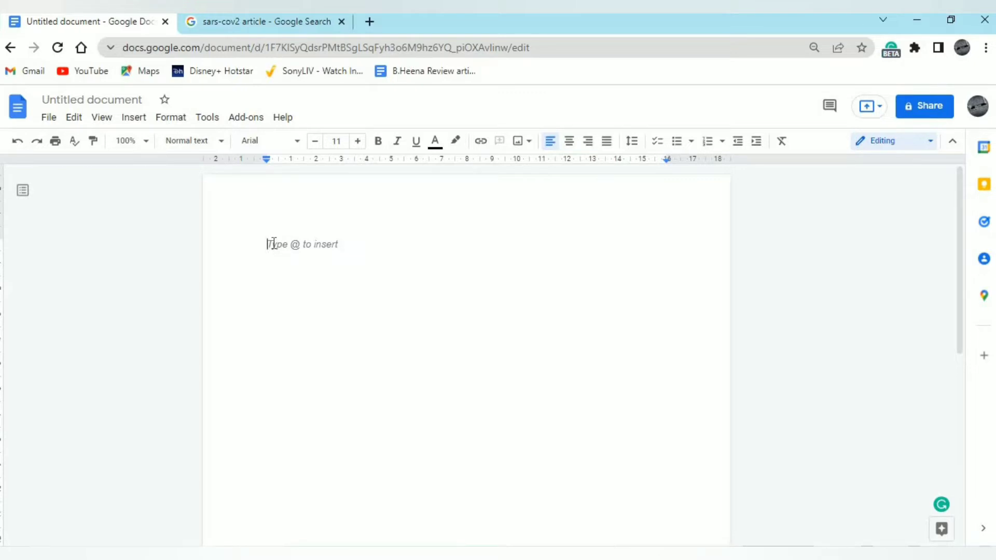
Open the Frontiers article on SARS-CoV-2 structure and biology from the search results and copy the first three sentences of its abstract.
{"action": "left_click", "coordinate": [232, 23]}
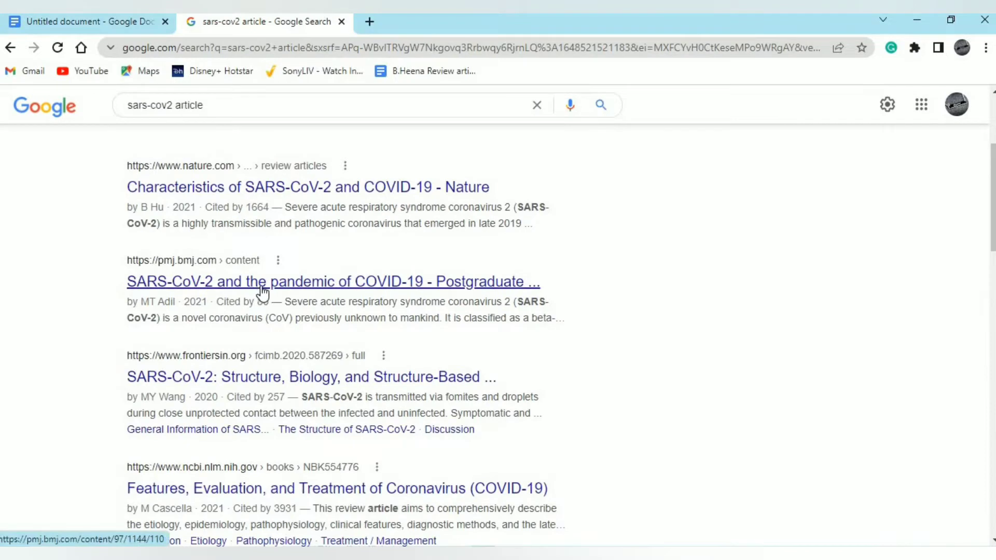
{"action": "left_click", "coordinate": [258, 385]}
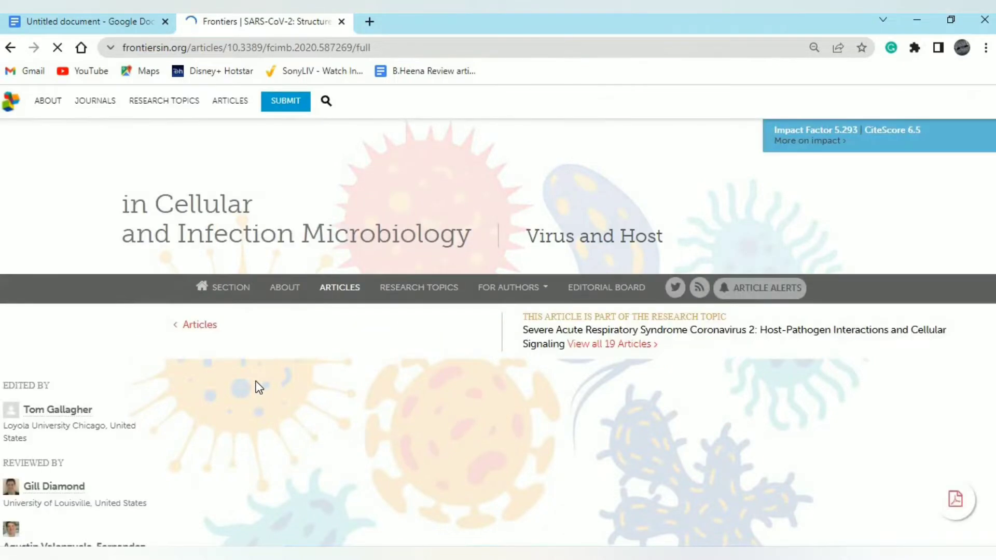
{"action": "scroll", "coordinate": [349, 456], "scroll_direction": "down", "scroll_amount": 8}
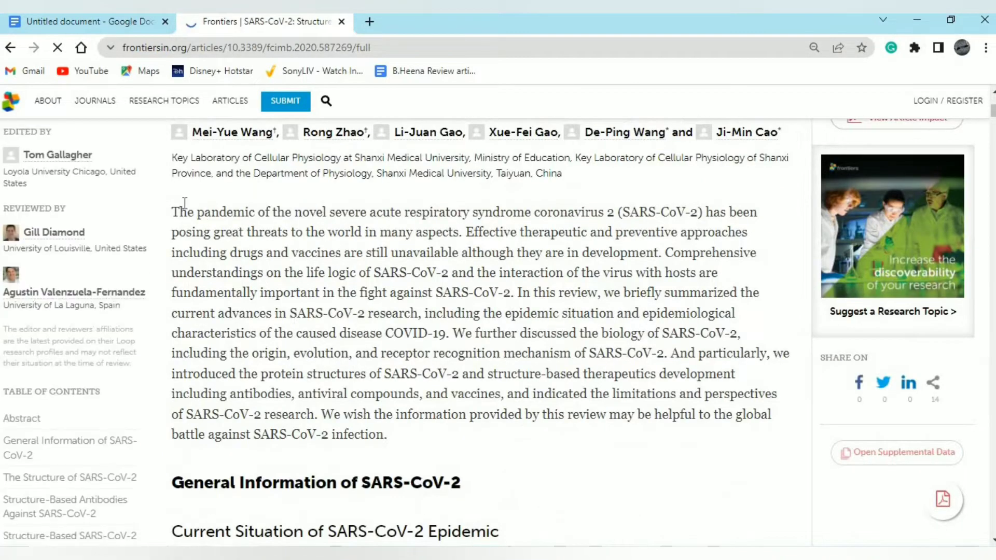
{"action": "left_click_drag", "start_coordinate": [173, 185], "coordinate": [519, 265]}
{"action": "key", "text": "ctrl+c"}
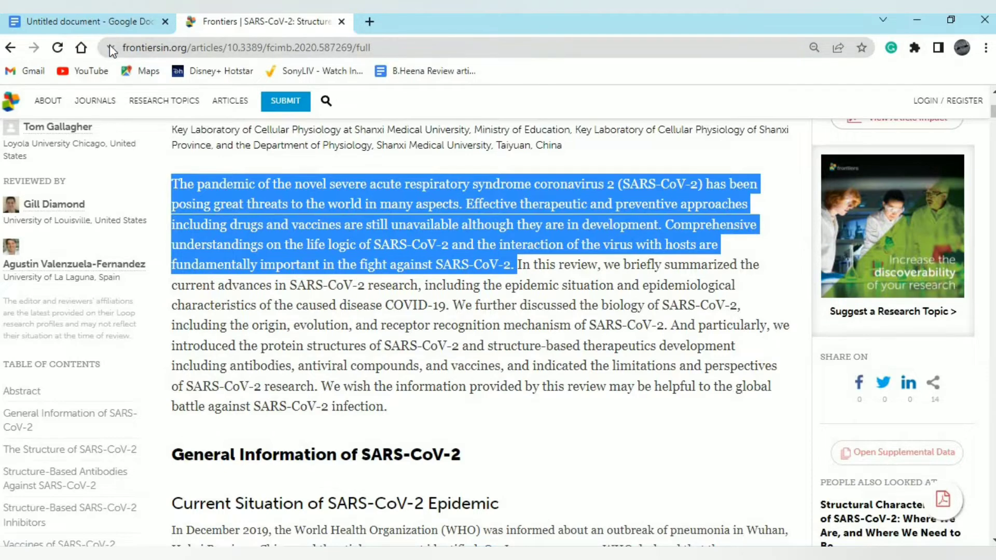
Paste the copied abstract text without formatting into the blank Google Docs document.
{"action": "left_click", "coordinate": [107, 24]}
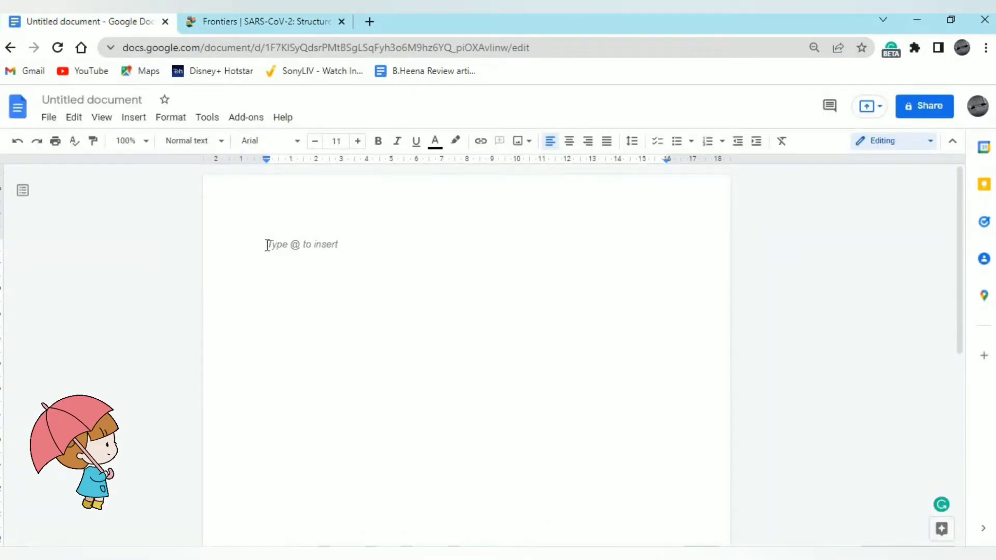
{"action": "left_click", "coordinate": [266, 21]}
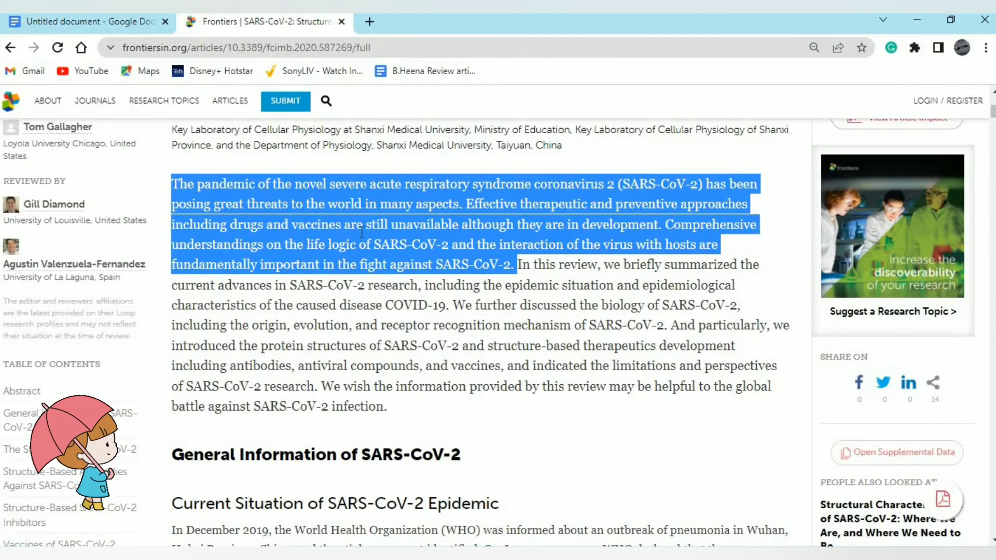
{"action": "left_click", "coordinate": [111, 22]}
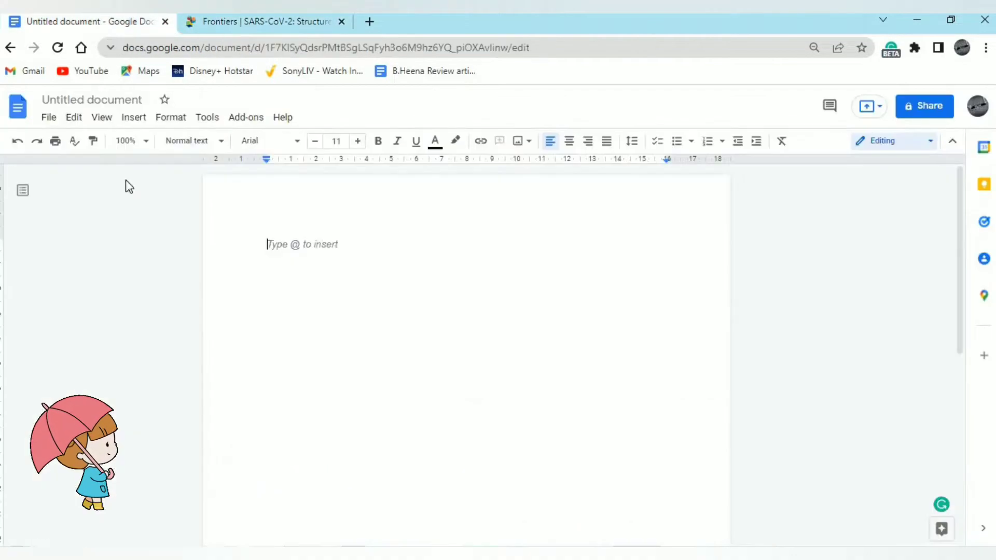
{"action": "right_click", "coordinate": [267, 243]}
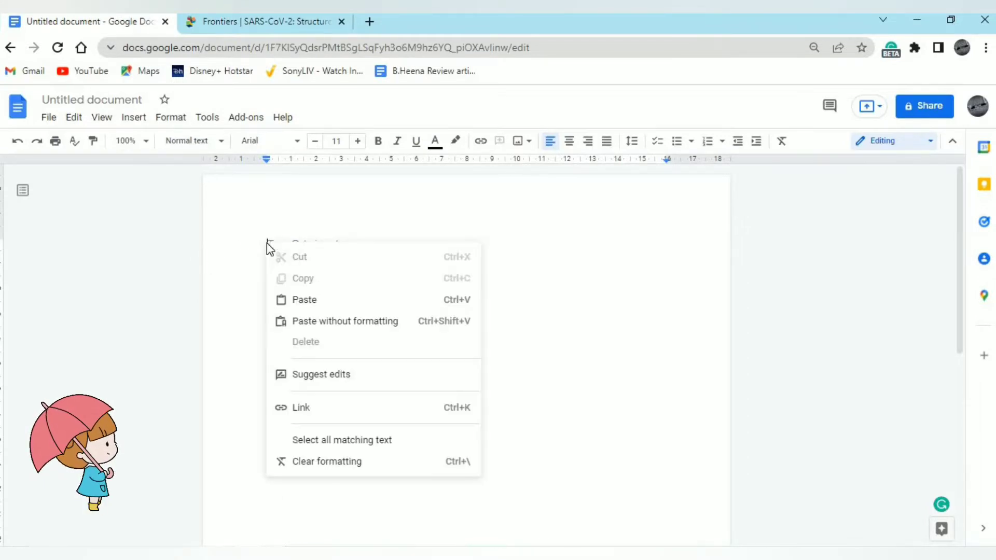
{"action": "left_click", "coordinate": [341, 322]}
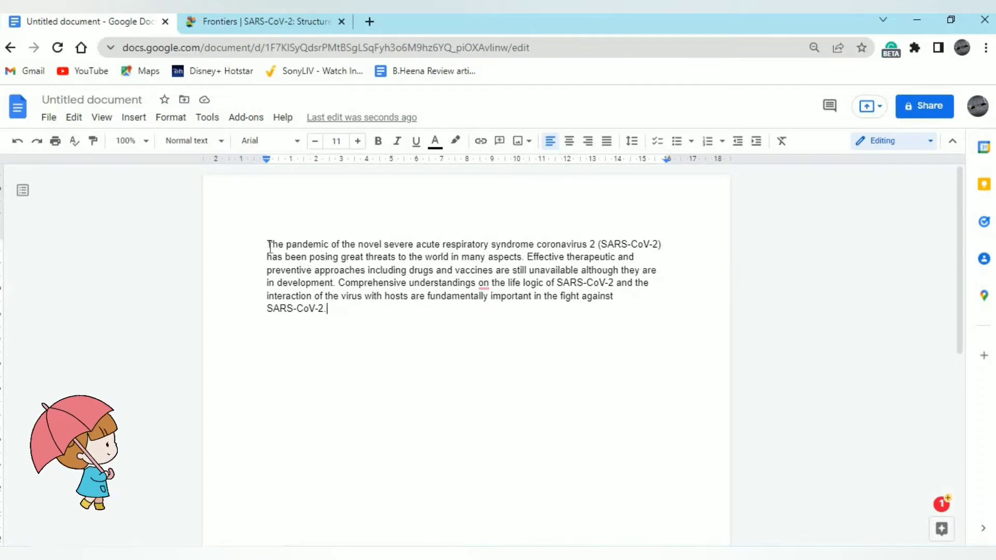
Set the whole pasted paragraph in Times New Roman at font size 12.
{"action": "left_click_drag", "start_coordinate": [267, 244], "coordinate": [332, 310]}
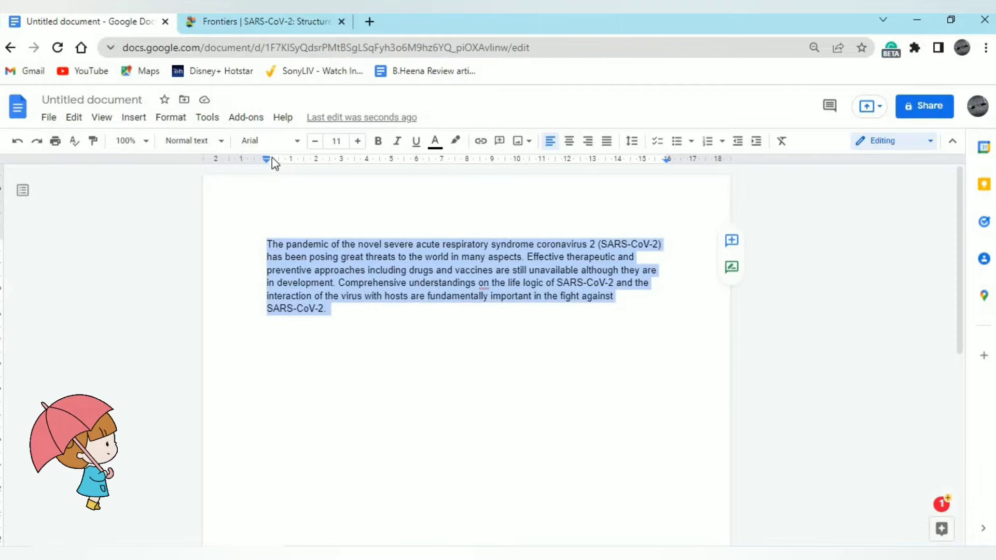
{"action": "left_click", "coordinate": [298, 148]}
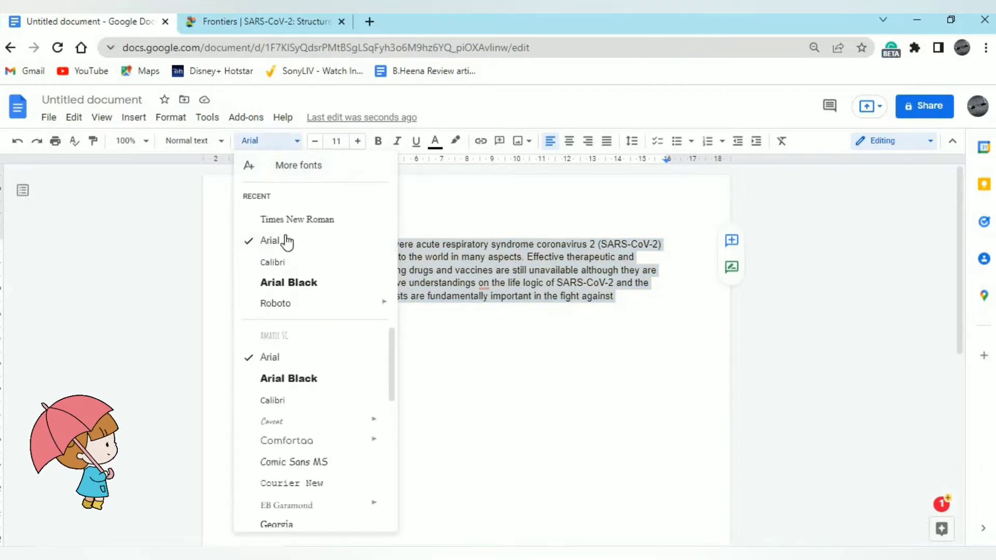
{"action": "scroll", "coordinate": [300, 400], "scroll_direction": "down", "scroll_amount": 4}
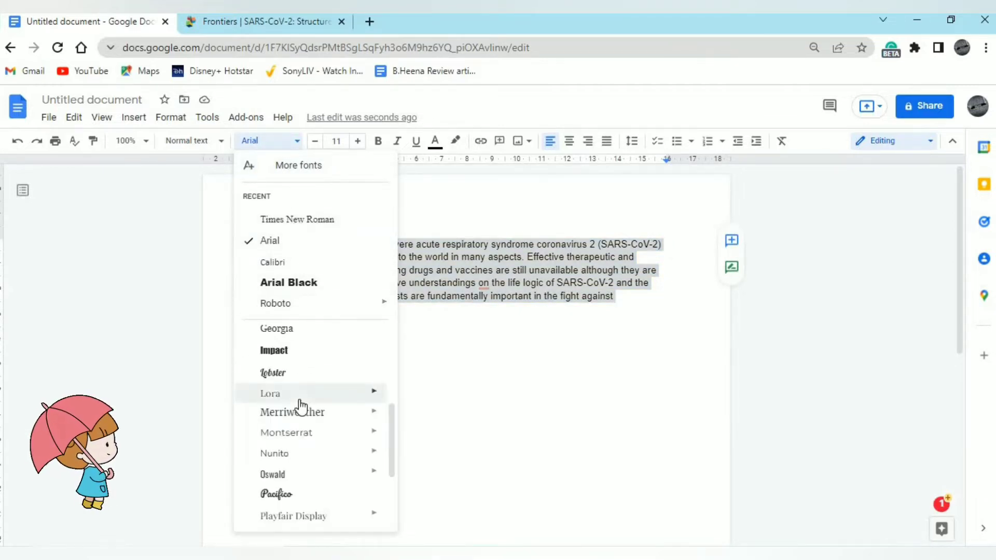
{"action": "scroll", "coordinate": [300, 384], "scroll_direction": "up", "scroll_amount": 4}
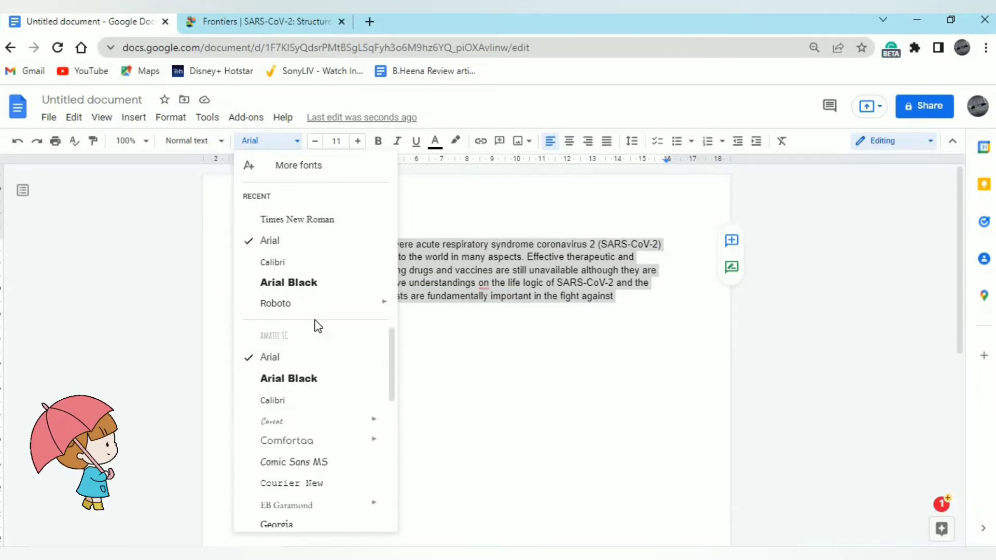
{"action": "left_click", "coordinate": [318, 231]}
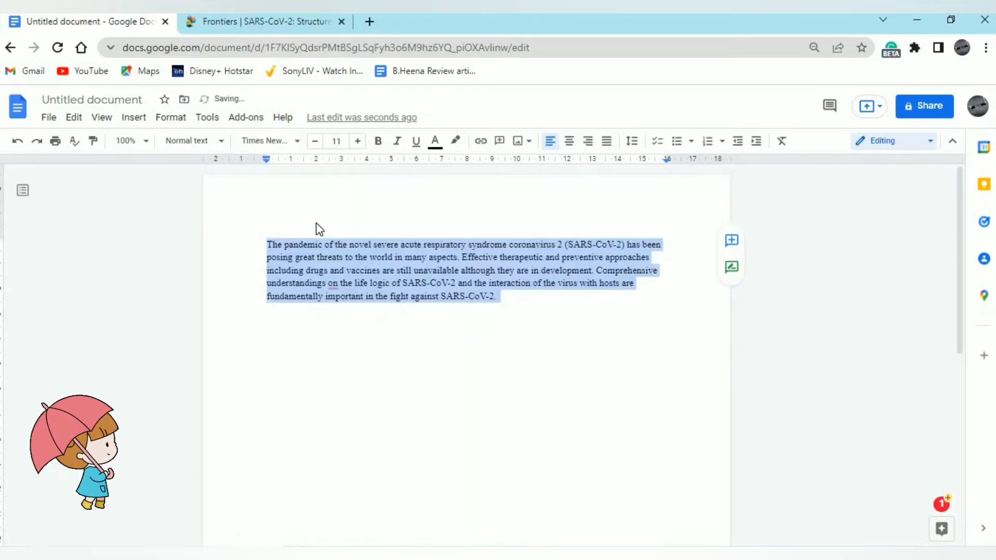
{"action": "left_click", "coordinate": [358, 141]}
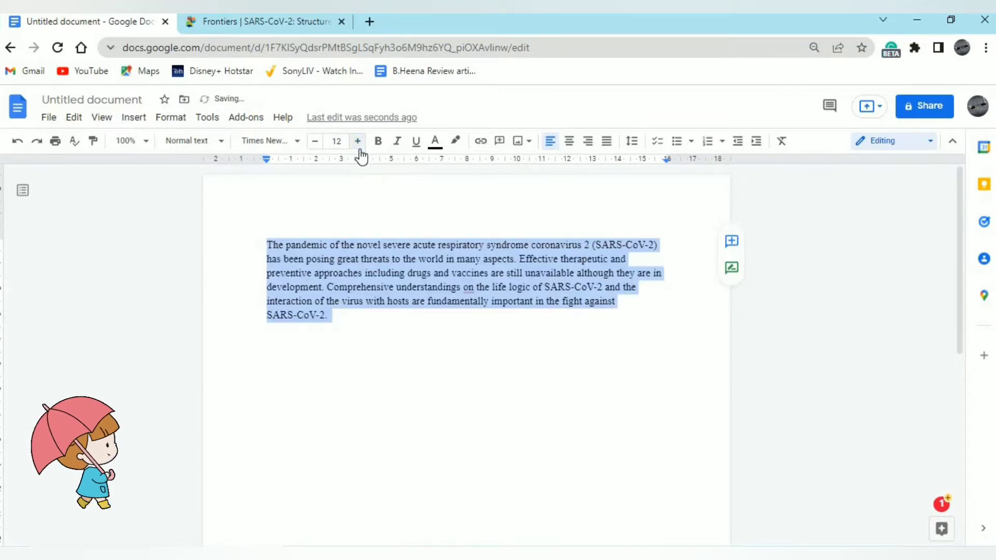
{"action": "left_click", "coordinate": [363, 336]}
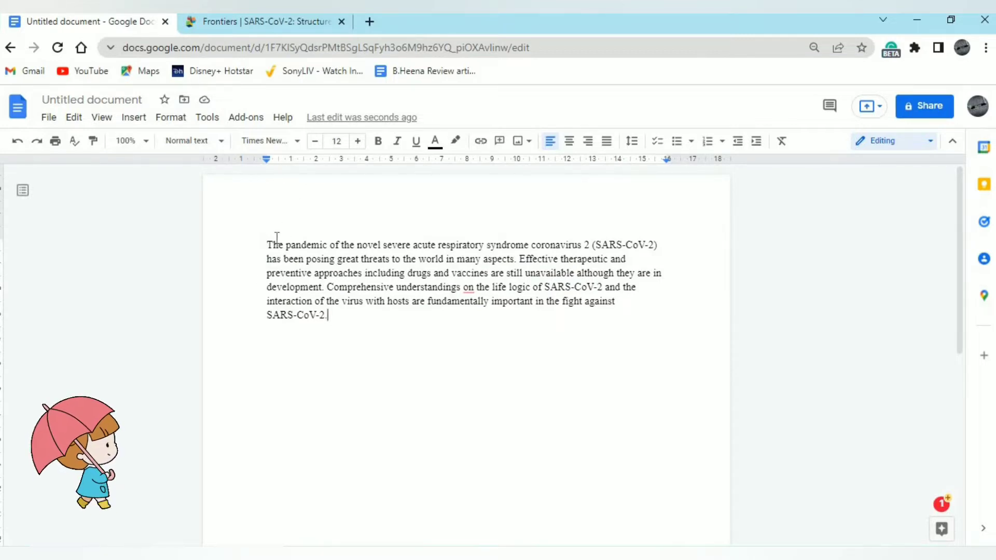
Try font size 14 on the whole paragraph and return it to 12.
{"action": "left_click_drag", "start_coordinate": [268, 243], "coordinate": [343, 323]}
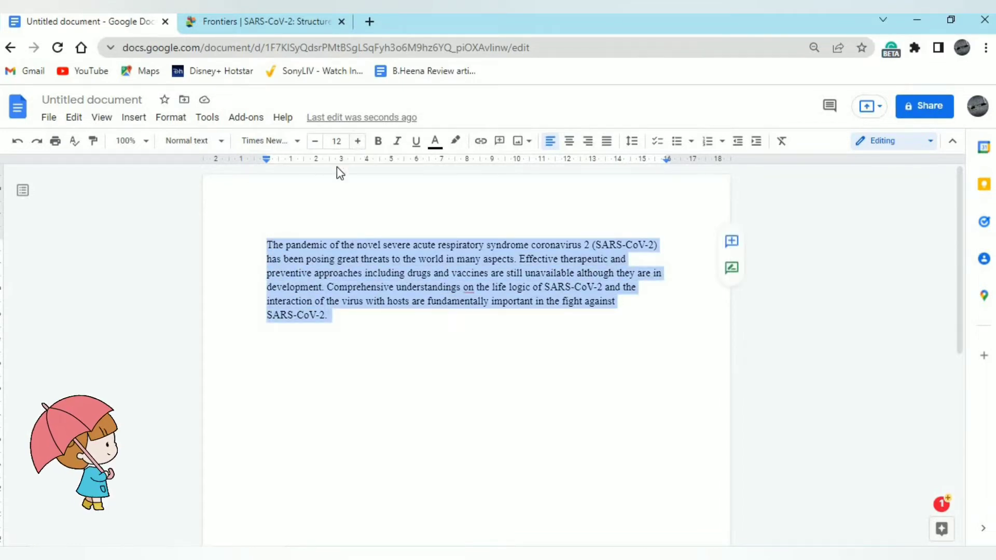
{"action": "left_click", "coordinate": [358, 150]}
{"action": "left_click", "coordinate": [358, 150]}
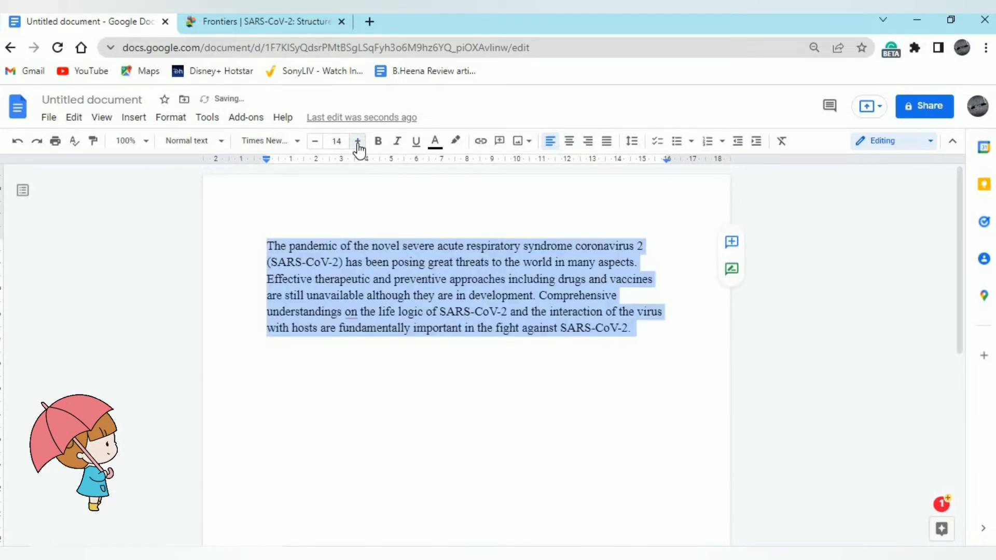
{"action": "left_click", "coordinate": [315, 145]}
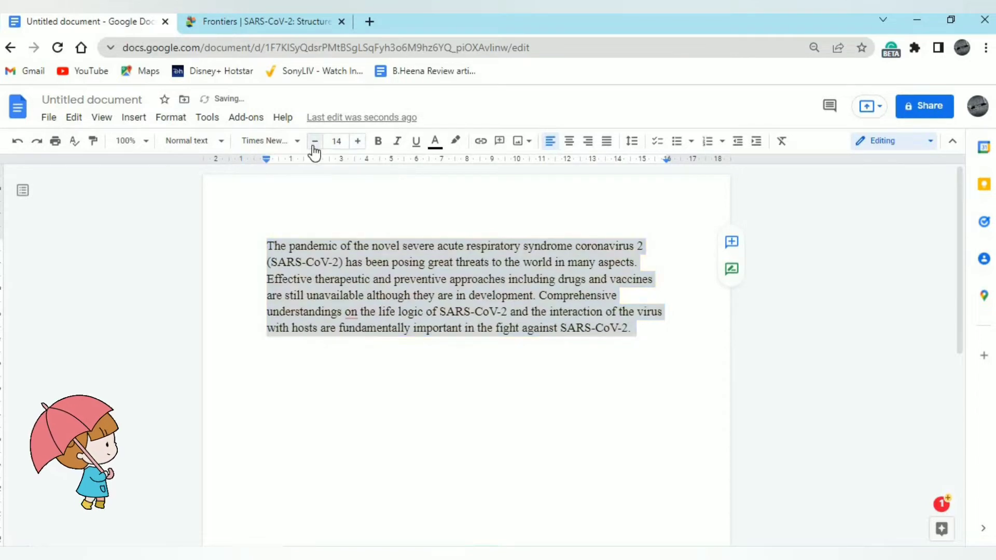
{"action": "left_click", "coordinate": [314, 144]}
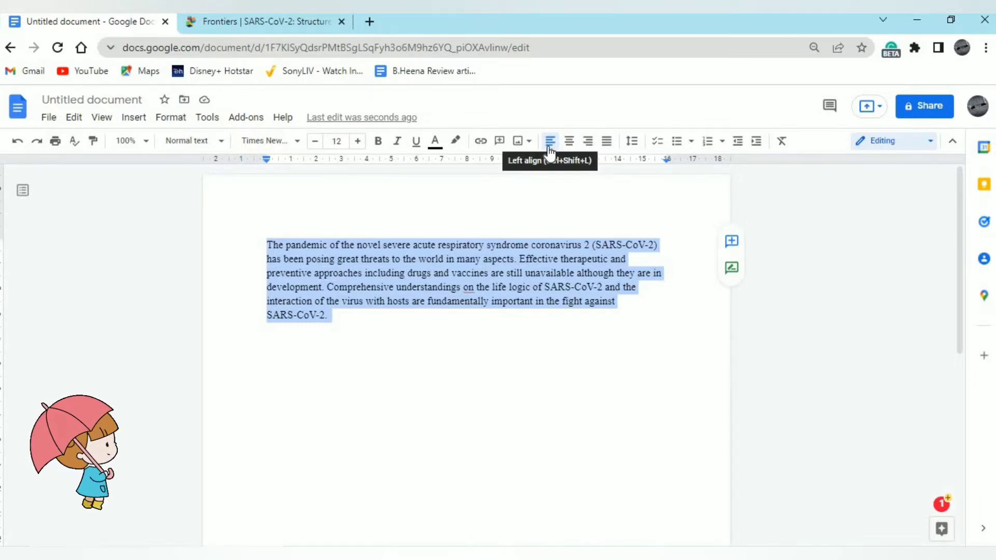
Try centre, right, justified and left alignment on the selected paragraph, finishing with justified alignment.
{"action": "left_click", "coordinate": [571, 143]}
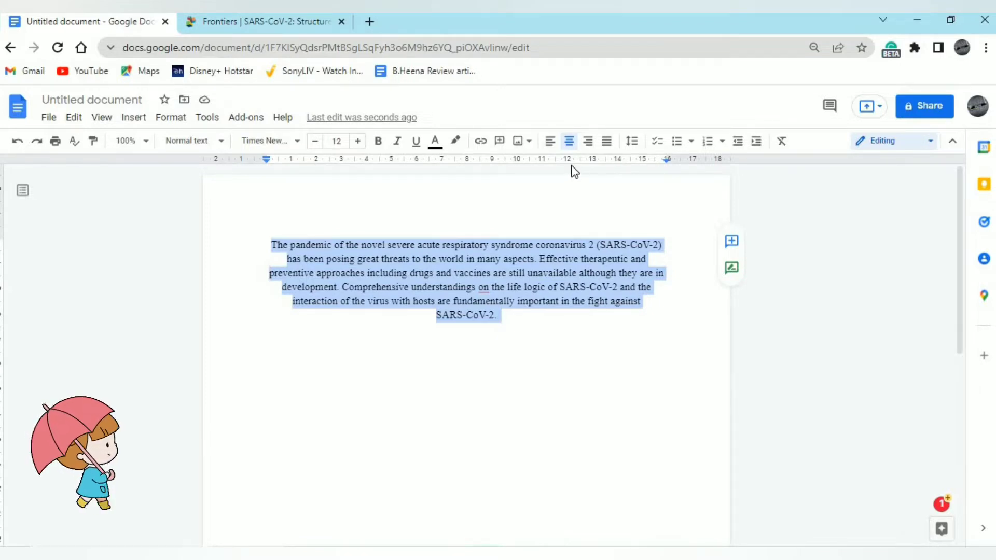
{"action": "left_click", "coordinate": [588, 142]}
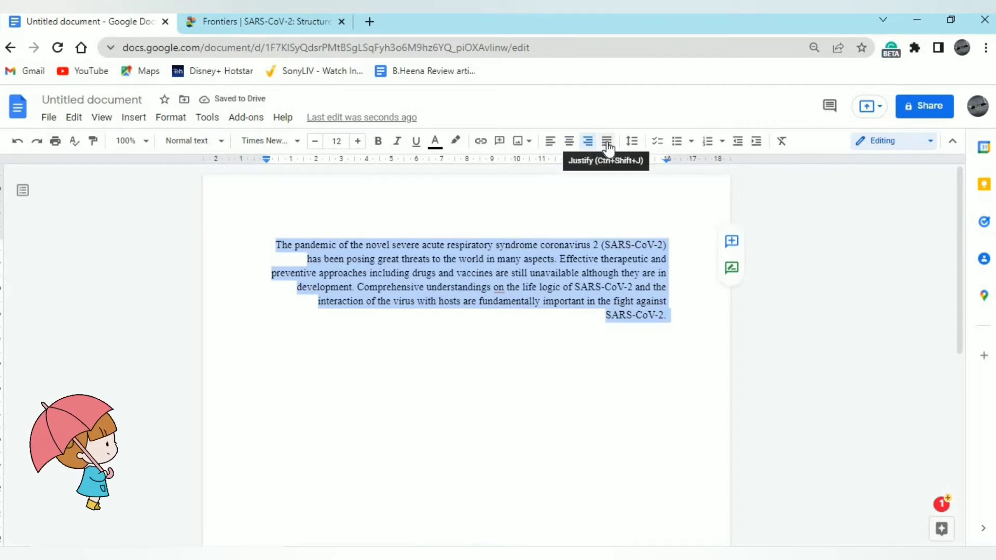
{"action": "left_click", "coordinate": [608, 149]}
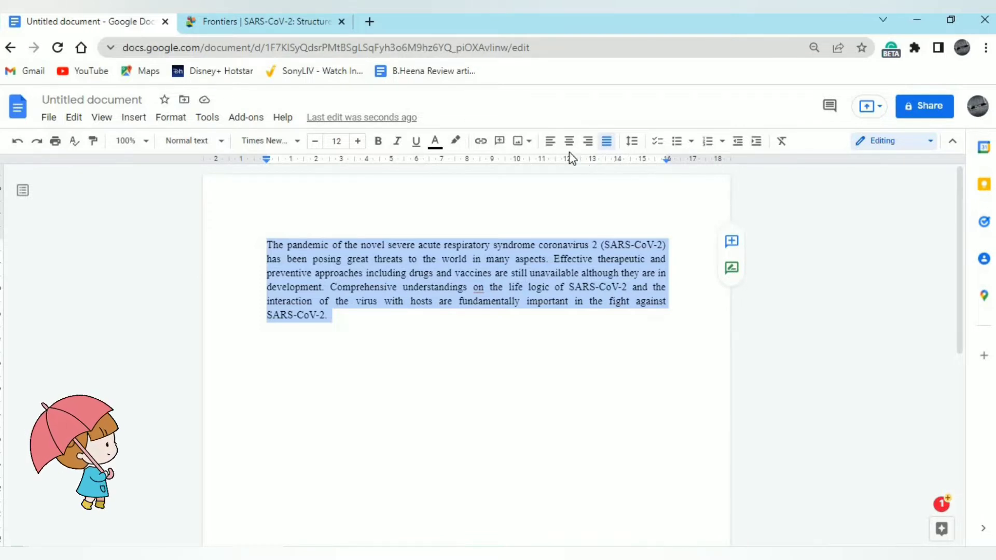
{"action": "left_click", "coordinate": [551, 145]}
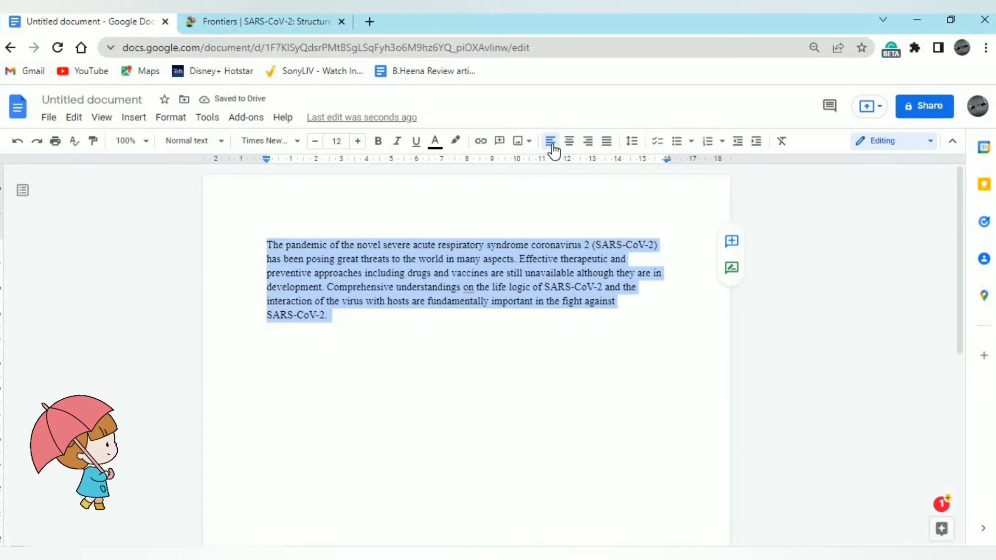
{"action": "left_click", "coordinate": [607, 143]}
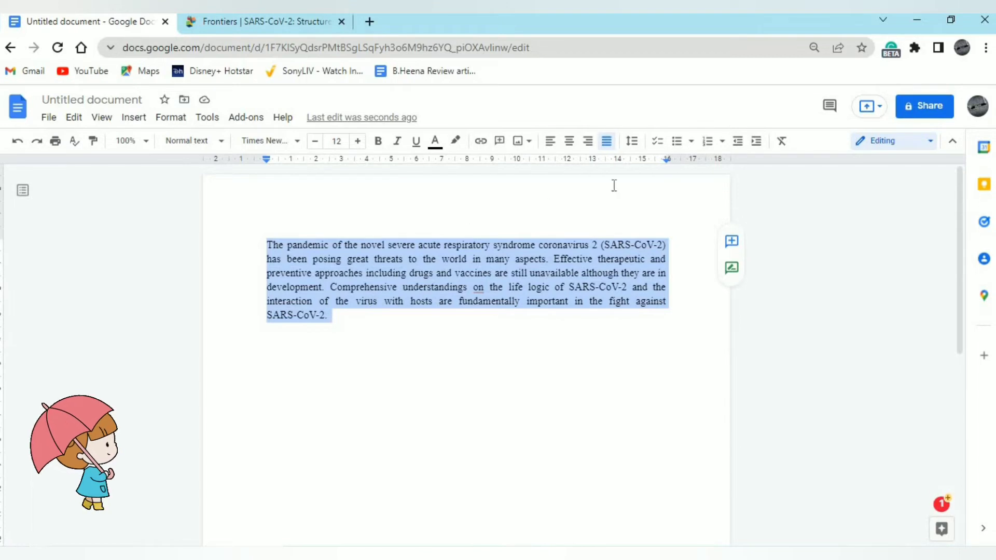
Try 1.5, double and single line spacing on the selected paragraph, finishing with 1.5.
{"action": "left_click", "coordinate": [631, 151]}
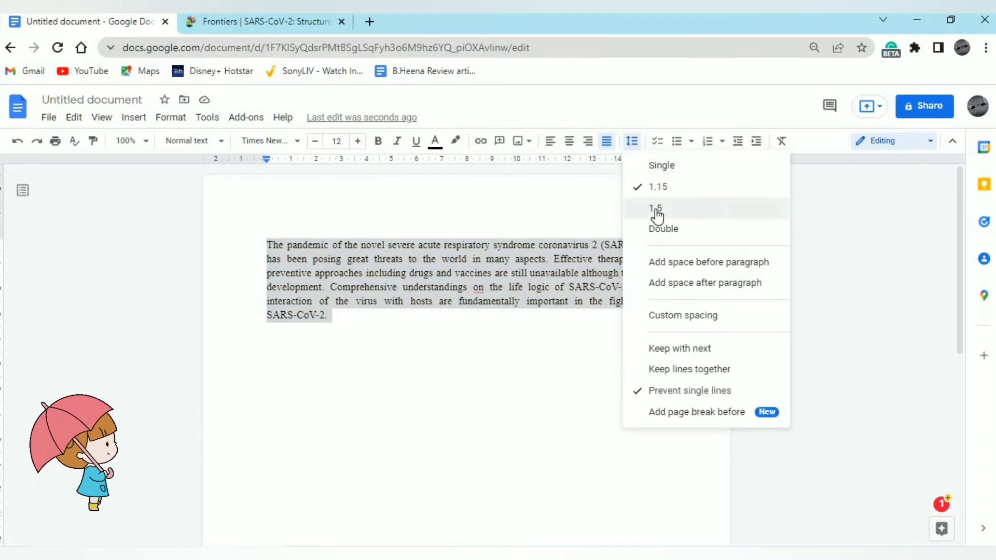
{"action": "left_click", "coordinate": [659, 210]}
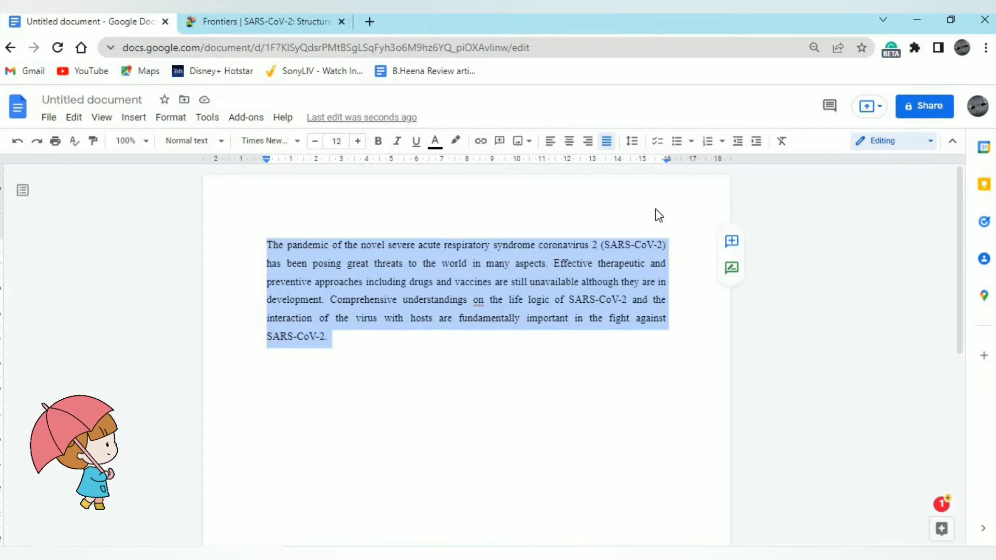
{"action": "left_click", "coordinate": [632, 141]}
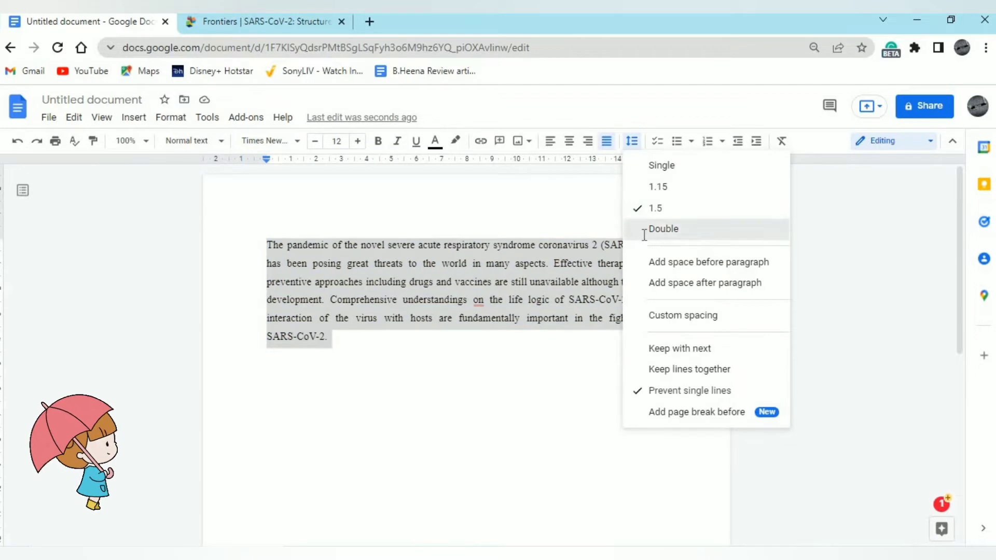
{"action": "left_click", "coordinate": [643, 231]}
{"action": "left_click", "coordinate": [632, 141]}
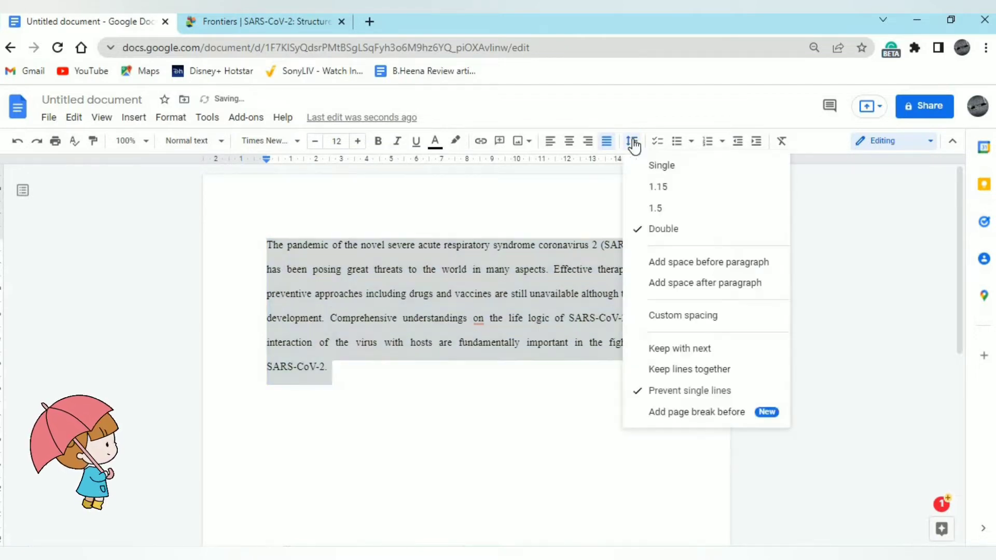
{"action": "left_click", "coordinate": [651, 165]}
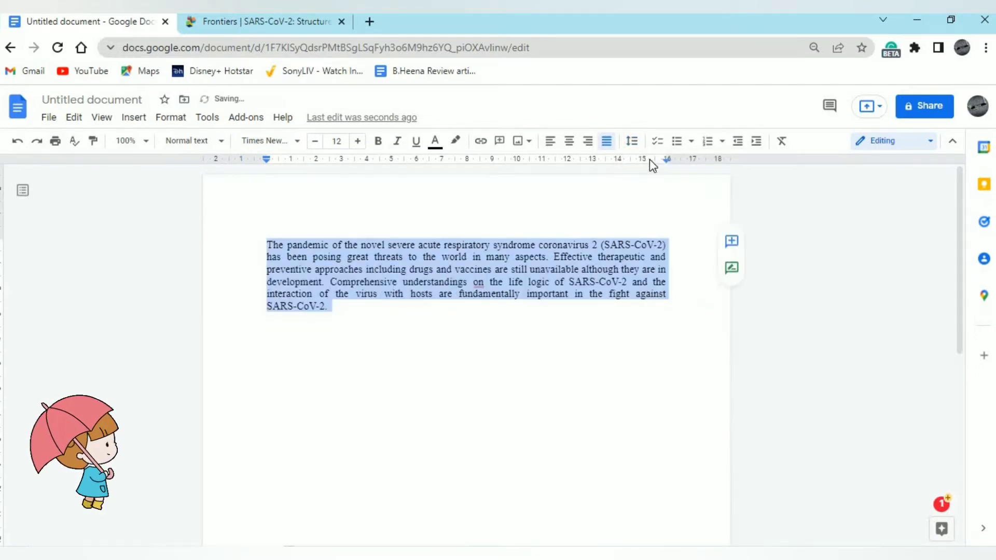
{"action": "left_click", "coordinate": [632, 144]}
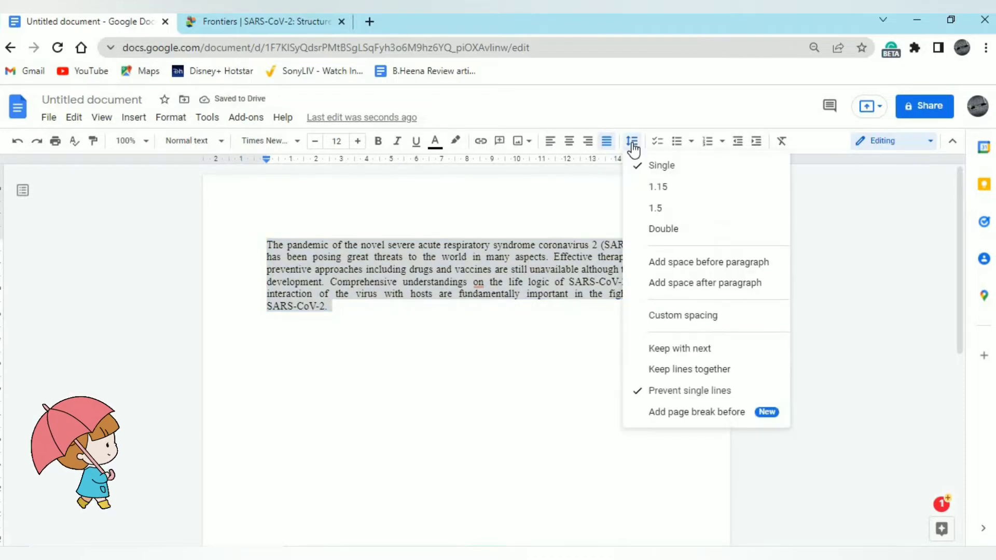
{"action": "left_click", "coordinate": [654, 209]}
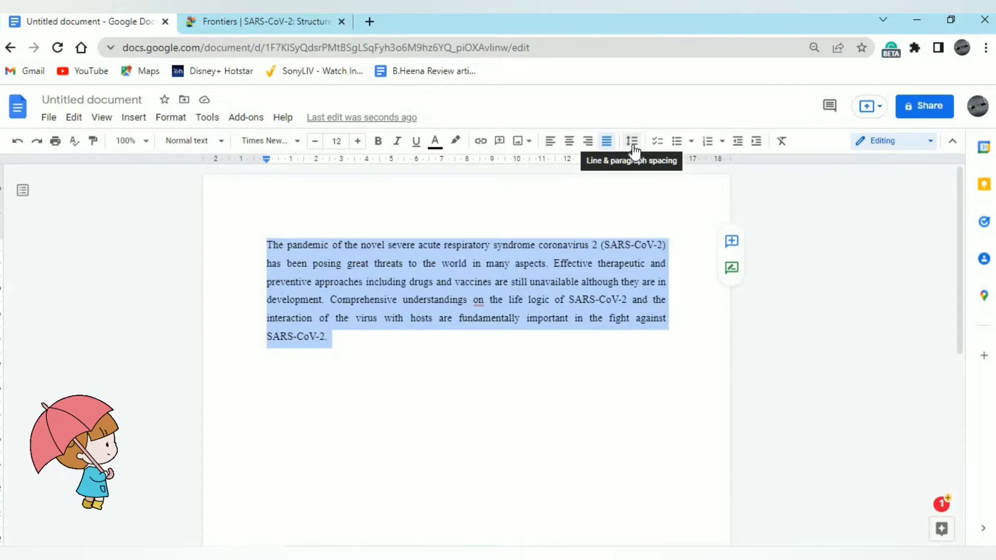
Increase the whole paragraph's font size to 13 and bold its opening text from "The pandemic" through "preventiv".
{"action": "left_click", "coordinate": [359, 143]}
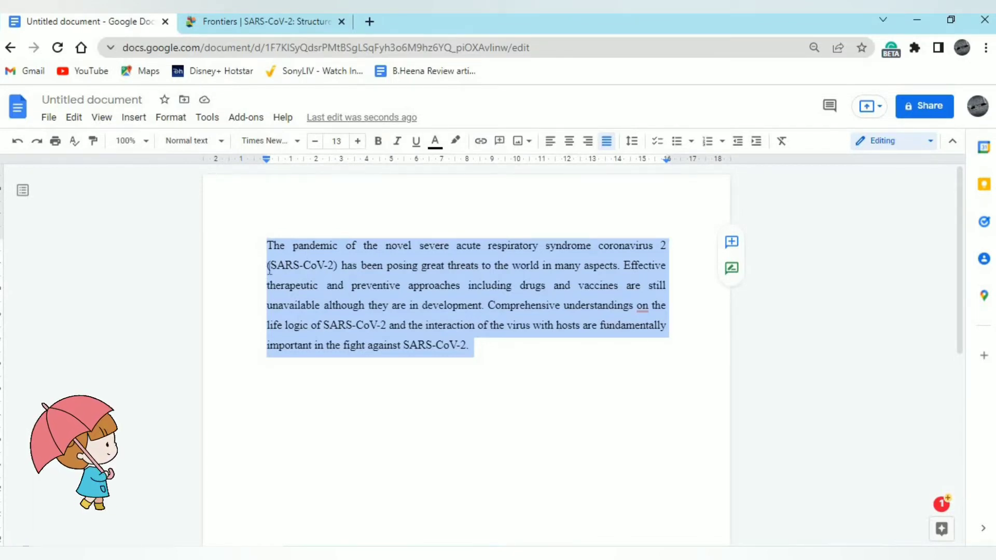
{"action": "left_click", "coordinate": [363, 198]}
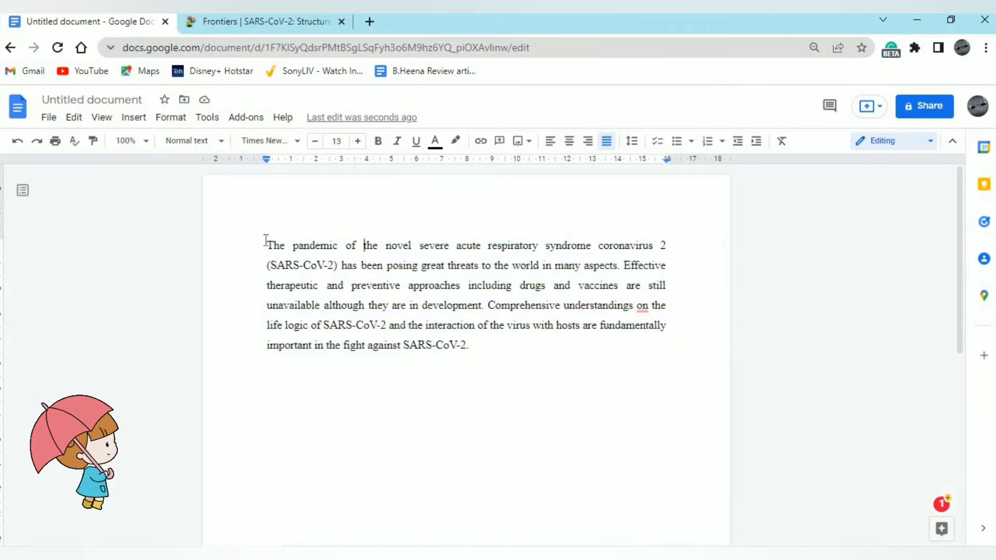
{"action": "left_click_drag", "start_coordinate": [266, 245], "coordinate": [395, 291]}
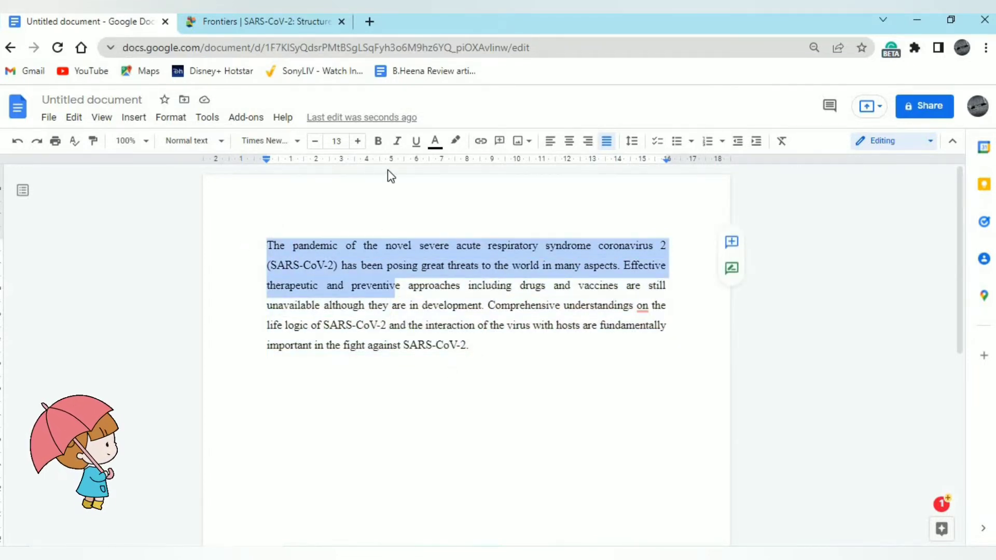
{"action": "left_click", "coordinate": [378, 141]}
{"action": "left_click", "coordinate": [309, 212]}
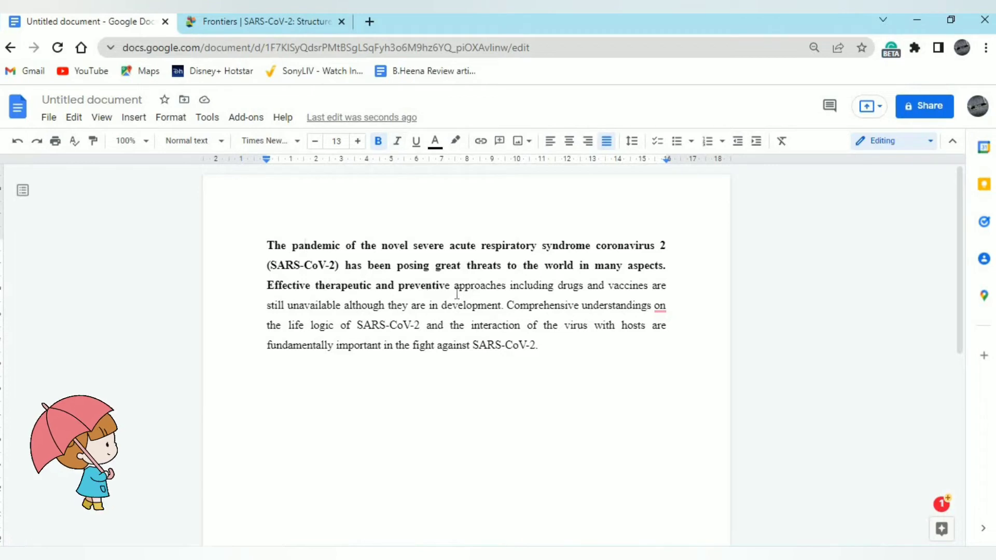
Italicize the text "approaches in" just after the bold passage.
{"action": "left_click_drag", "start_coordinate": [454, 286], "coordinate": [520, 286]}
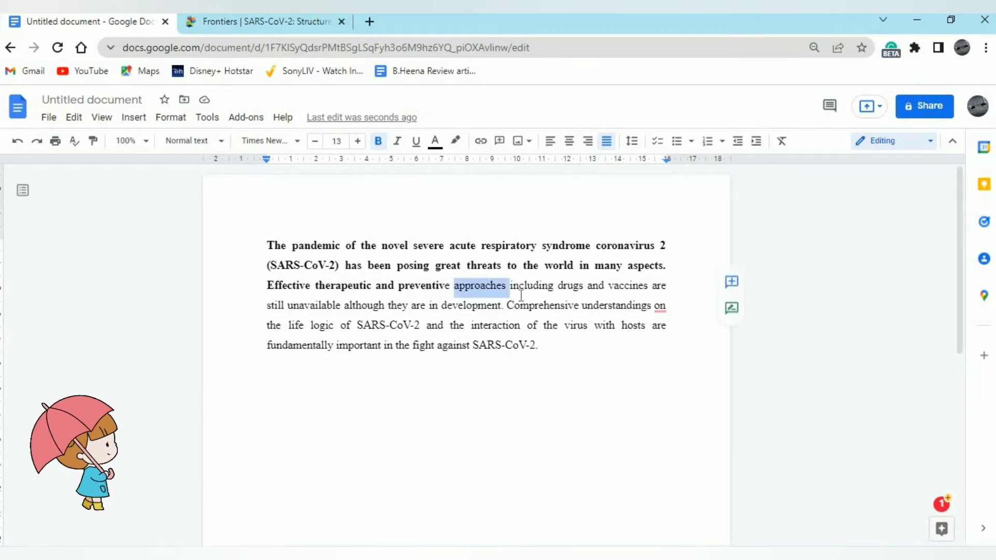
{"action": "left_click", "coordinate": [398, 142]}
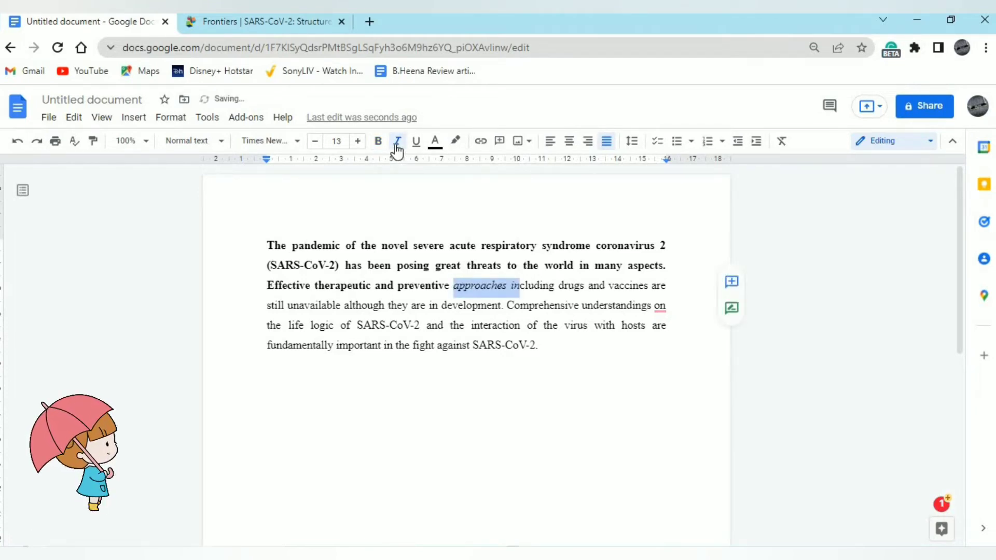
{"action": "left_click", "coordinate": [554, 346]}
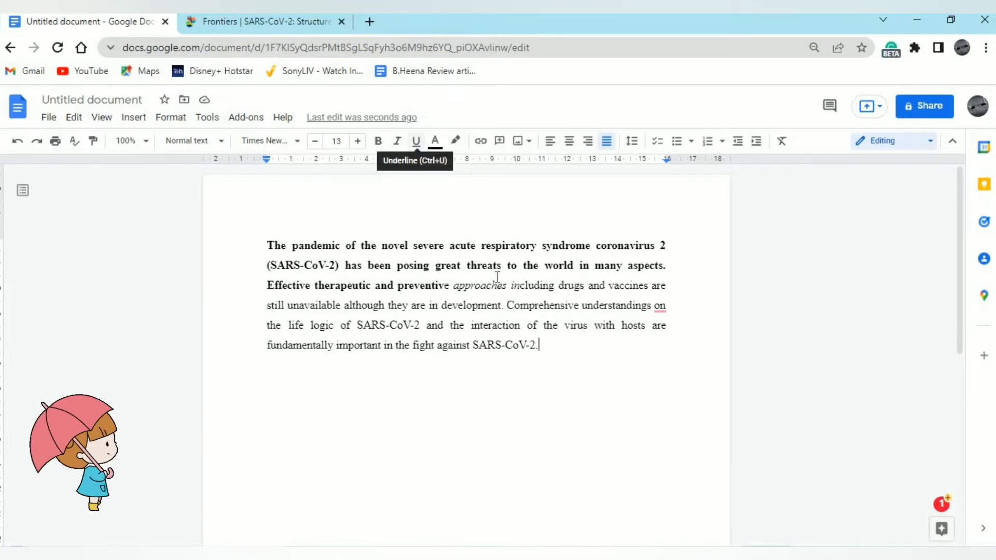
Underline the phrase "drugs and vaccines are" in the paragraph's third line.
{"action": "left_click", "coordinate": [559, 285]}
{"action": "left_click_drag", "start_coordinate": [622, 291], "coordinate": [666, 287]}
{"action": "left_click", "coordinate": [416, 141]}
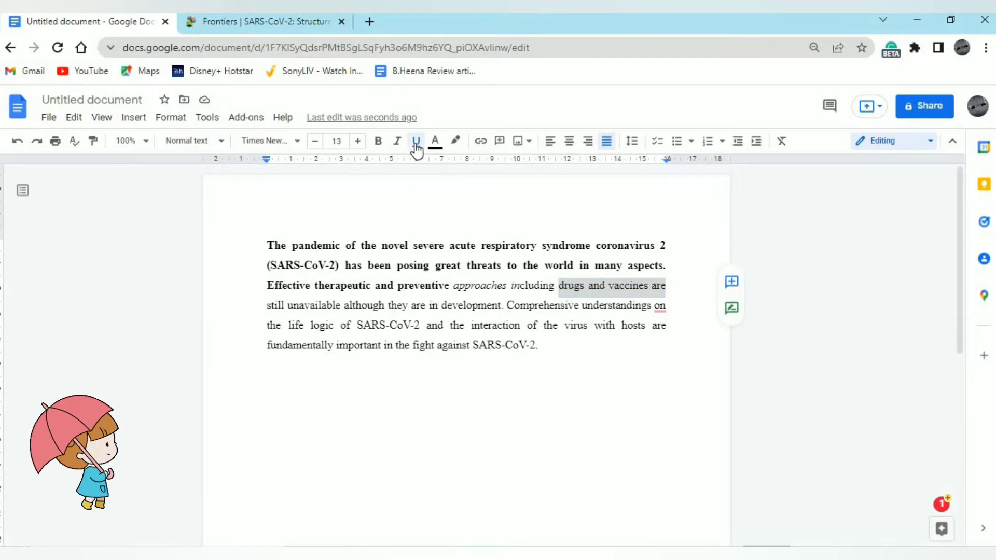
{"action": "left_click", "coordinate": [557, 365]}
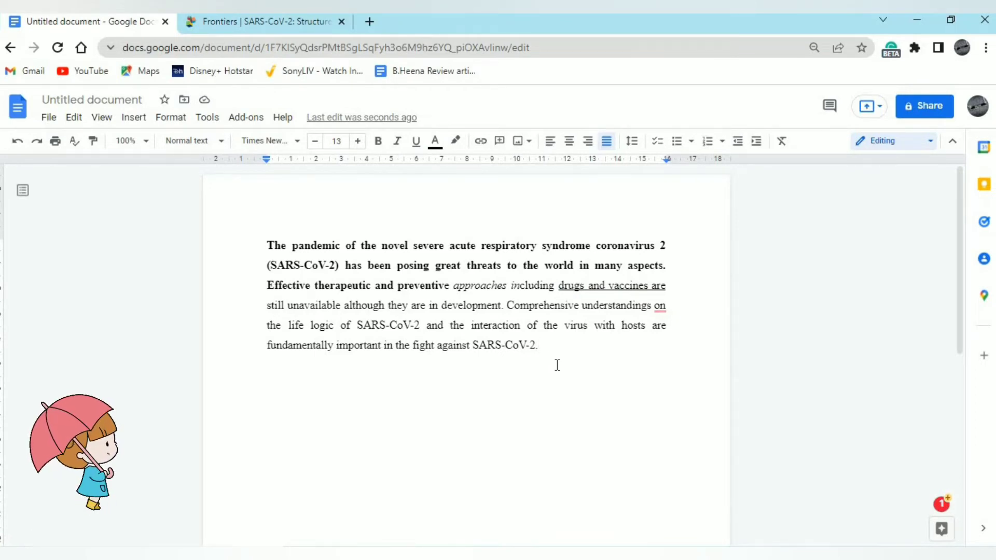
Remove the underline from the phrase "drugs and vaccines are".
{"action": "left_click_drag", "start_coordinate": [559, 288], "coordinate": [669, 286]}
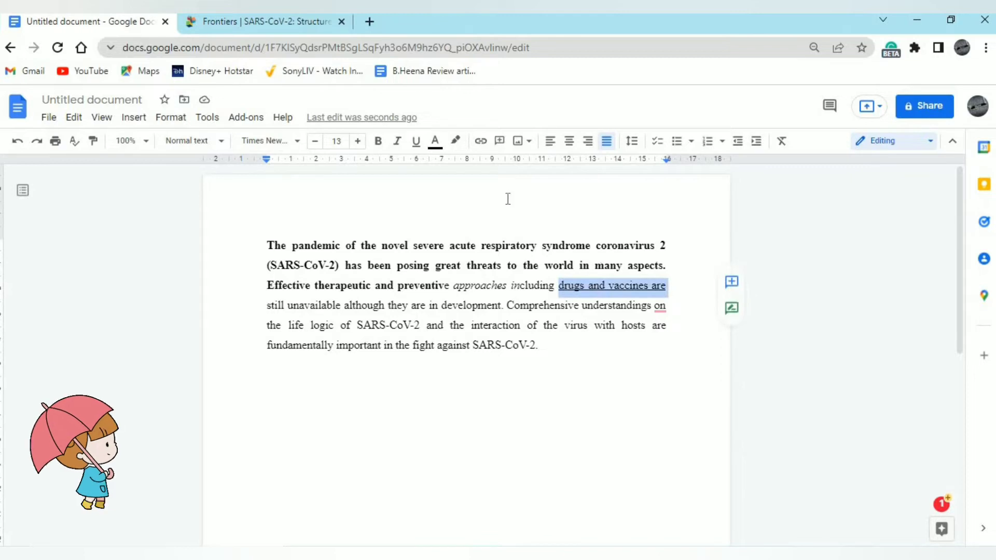
{"action": "left_click", "coordinate": [416, 141]}
{"action": "left_click", "coordinate": [548, 346]}
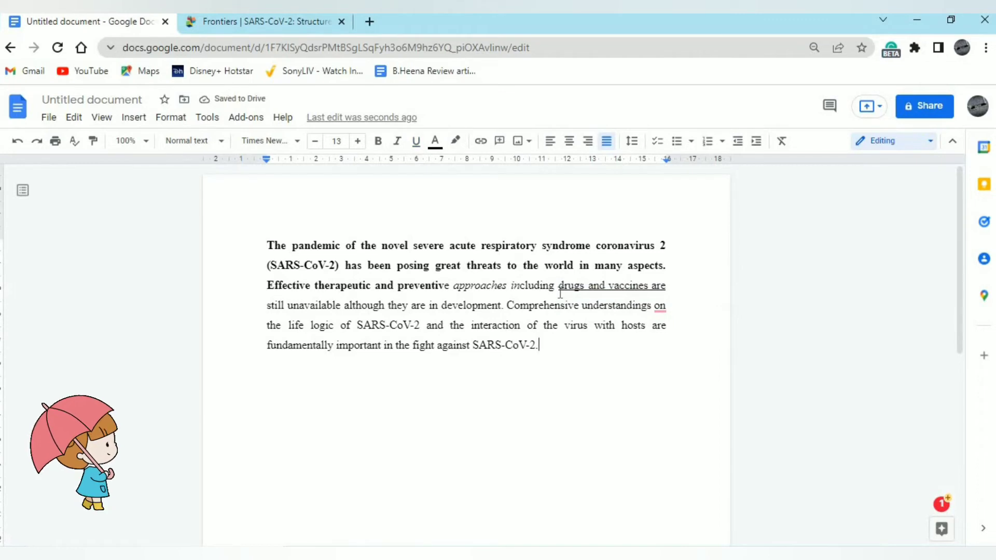
{"action": "left_click_drag", "start_coordinate": [559, 288], "coordinate": [672, 289]}
{"action": "left_click", "coordinate": [416, 141]}
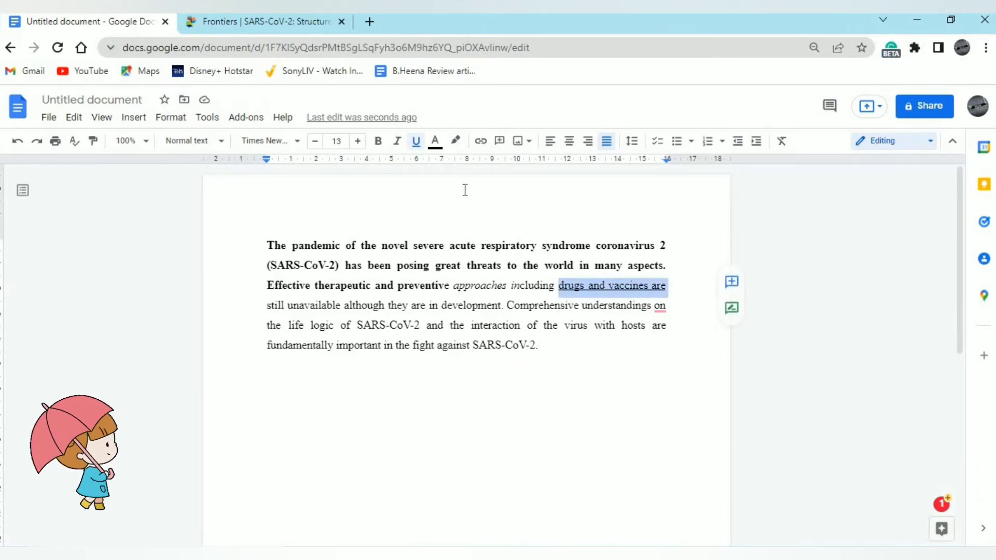
{"action": "left_click", "coordinate": [416, 148]}
{"action": "left_click", "coordinate": [549, 356]}
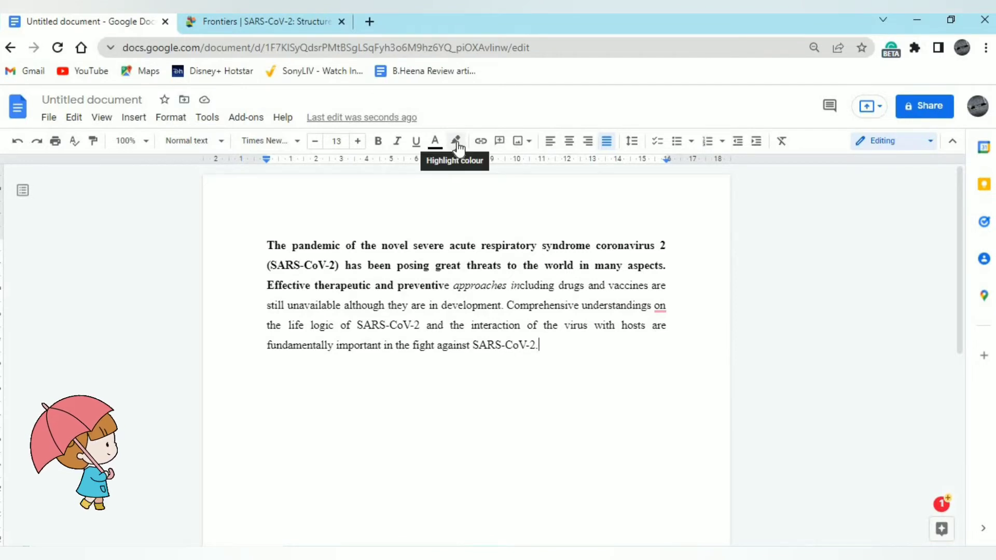
Highlight the word "development" in yellow.
{"action": "left_click_drag", "start_coordinate": [442, 306], "coordinate": [500, 293]}
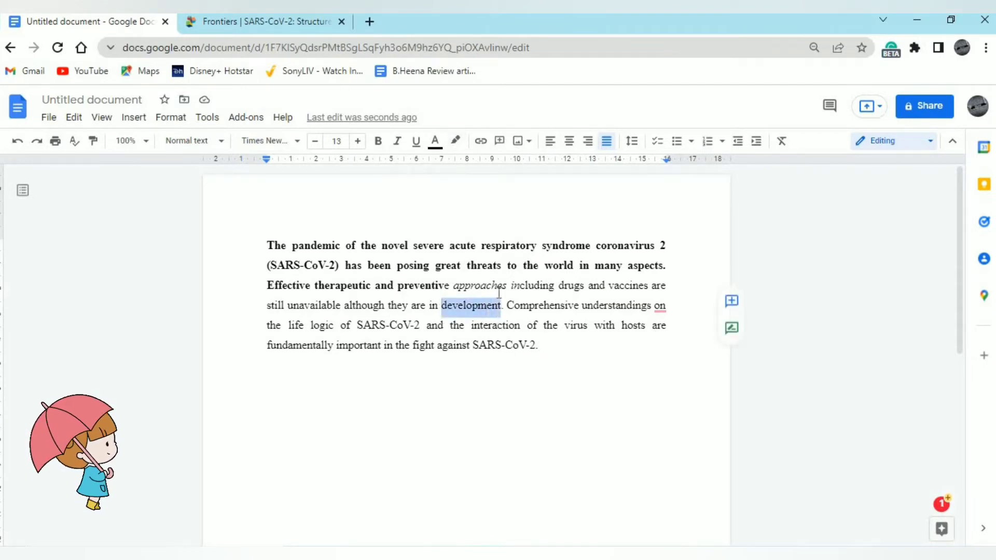
{"action": "left_click", "coordinate": [457, 145]}
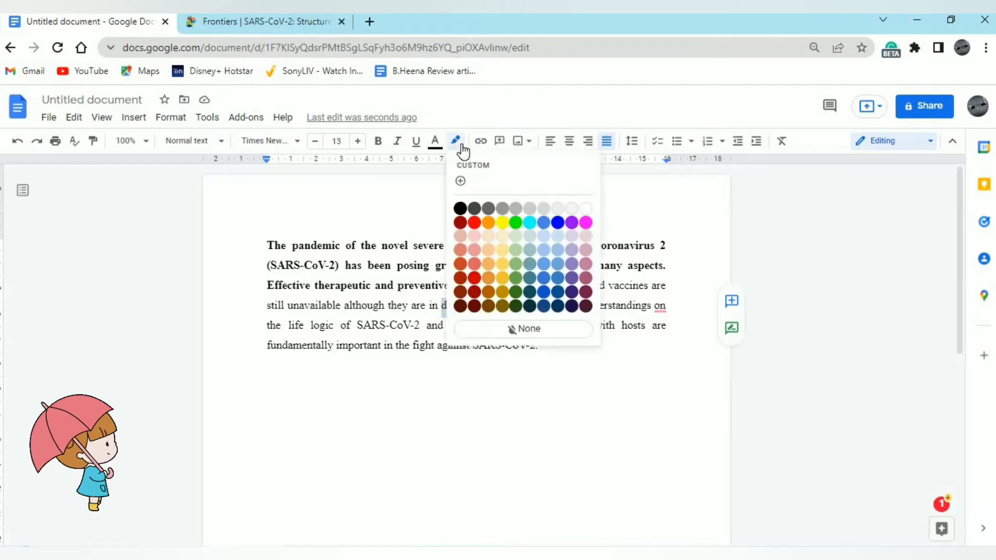
{"action": "left_click", "coordinate": [503, 223]}
{"action": "left_click", "coordinate": [542, 357]}
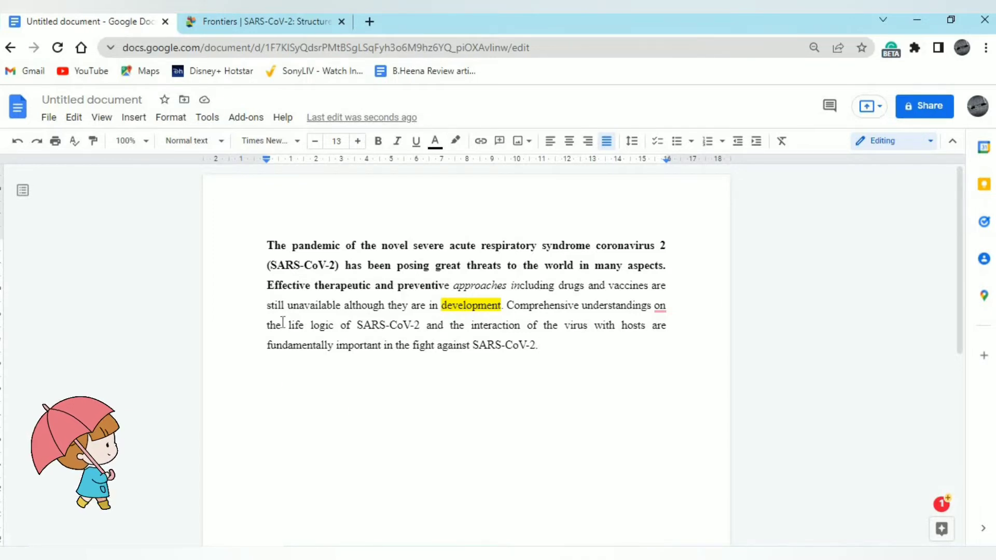
Highlight the phrase "life logic of SARS-CoV-2" in green.
{"action": "left_click_drag", "start_coordinate": [285, 325], "coordinate": [436, 317]}
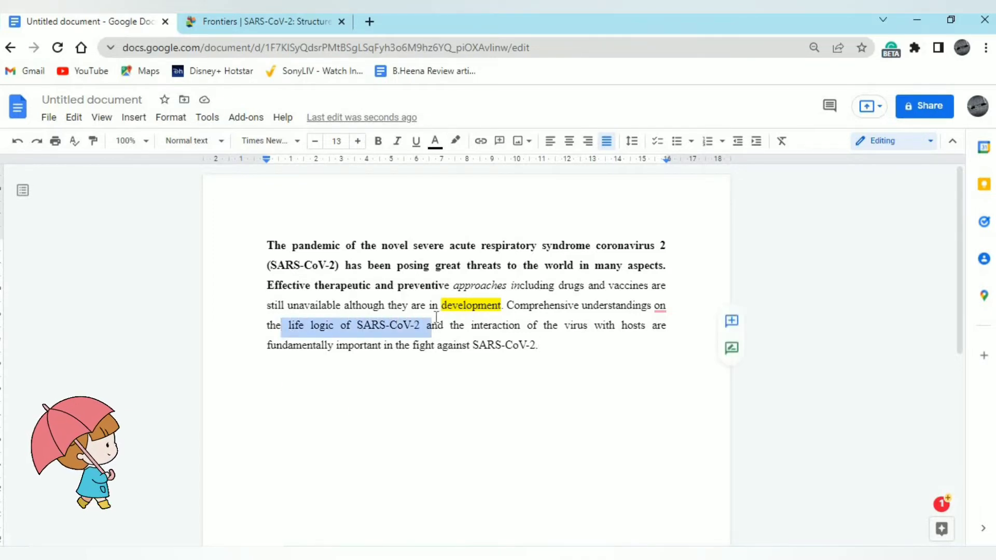
{"action": "left_click", "coordinate": [456, 141]}
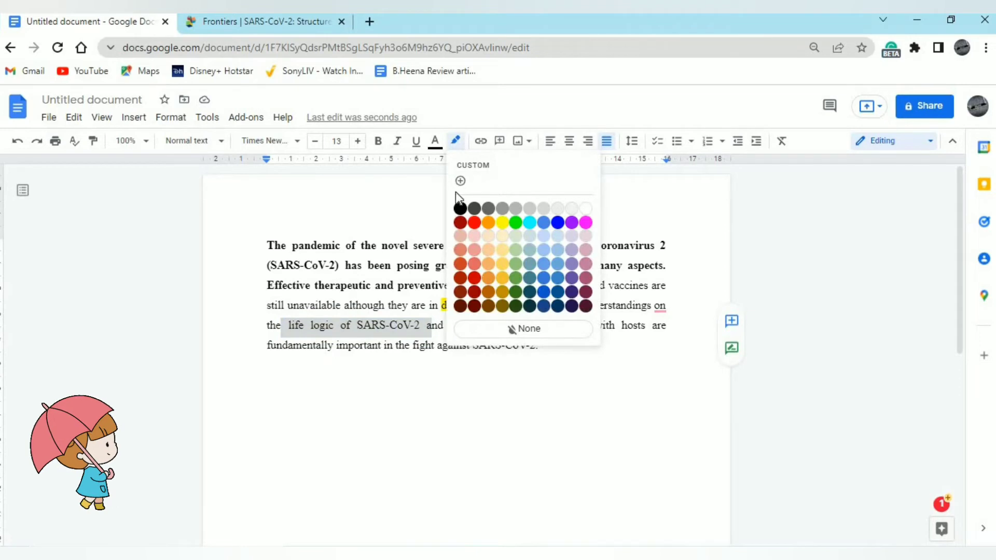
{"action": "left_click", "coordinate": [516, 222]}
{"action": "left_click", "coordinate": [434, 388]}
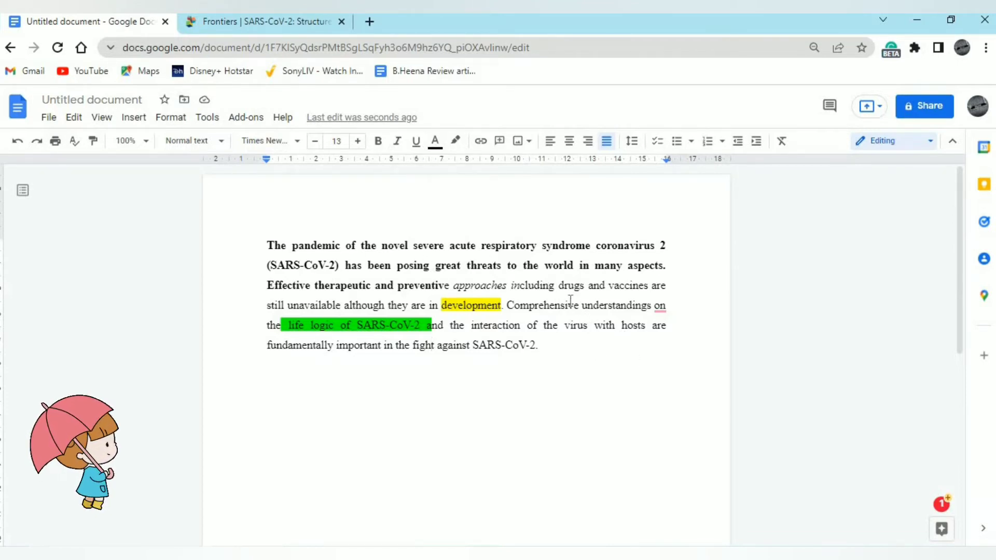
Change the text colour of "the virus with h" in the fifth line to blue.
{"action": "left_click_drag", "start_coordinate": [543, 325], "coordinate": [629, 332]}
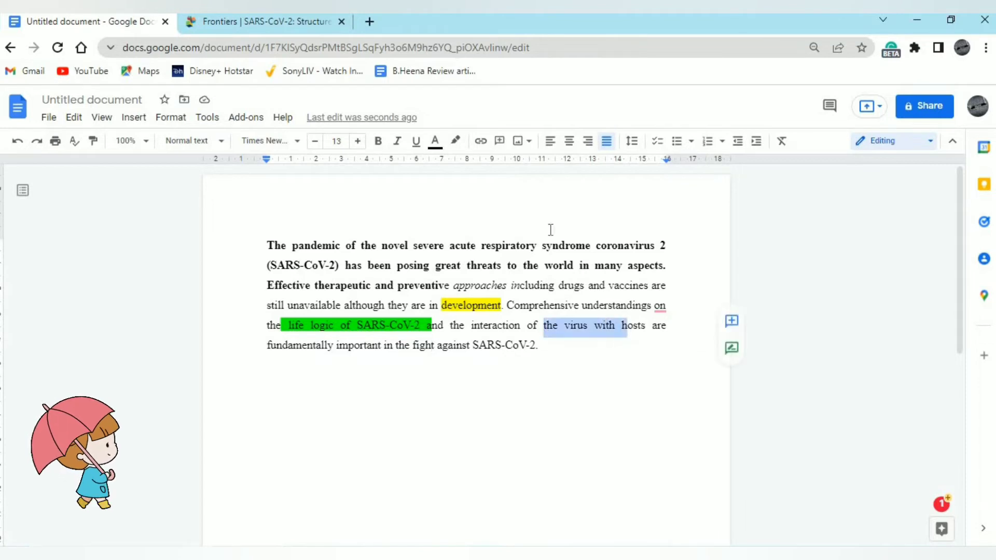
{"action": "left_click", "coordinate": [436, 140]}
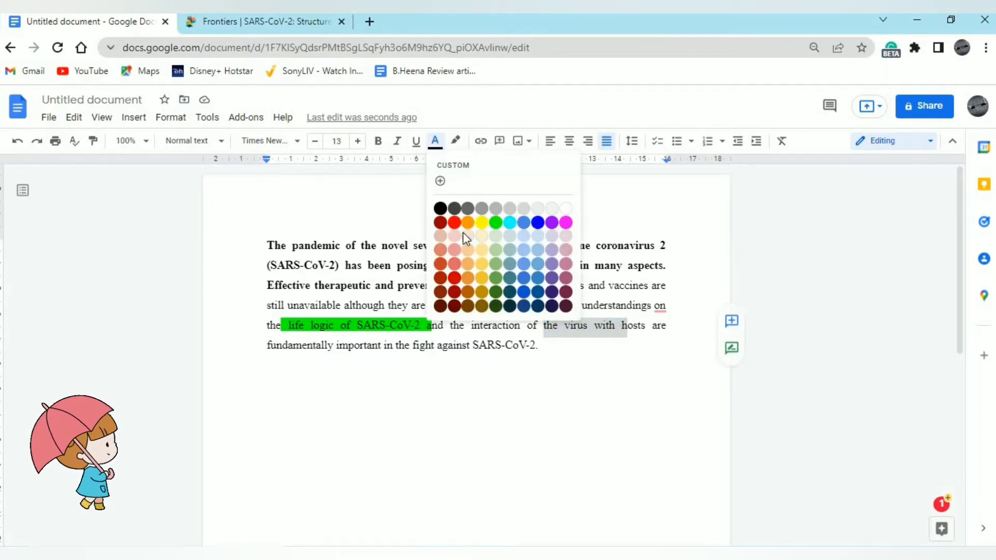
{"action": "left_click", "coordinate": [541, 225]}
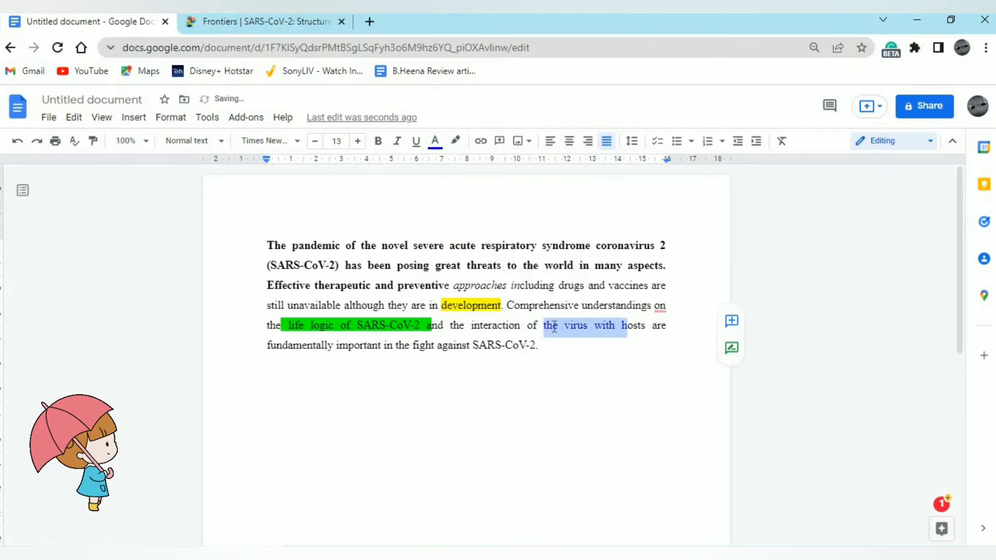
{"action": "left_click", "coordinate": [550, 354]}
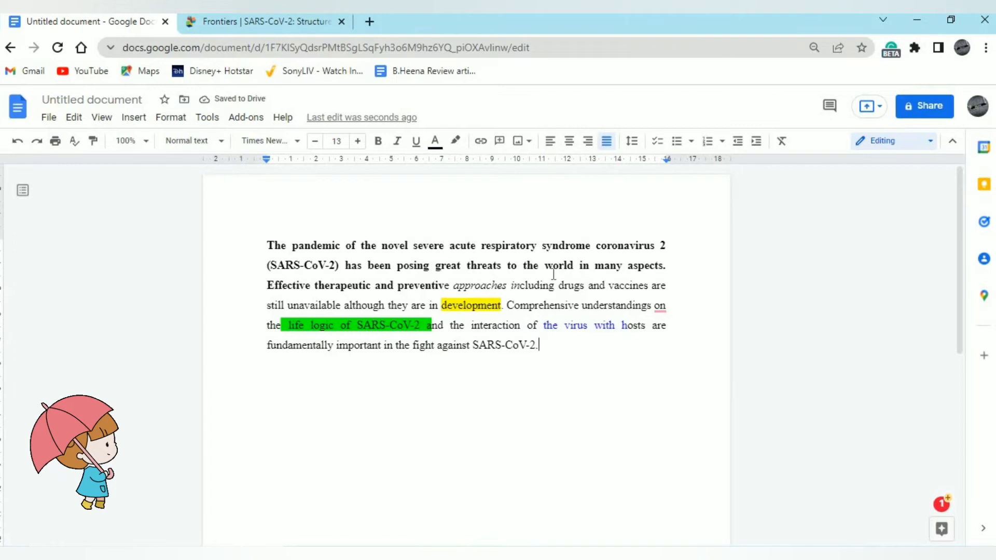
Change the text colour of "orld in many as" in the bold passage to red.
{"action": "left_click_drag", "start_coordinate": [553, 265], "coordinate": [642, 272]}
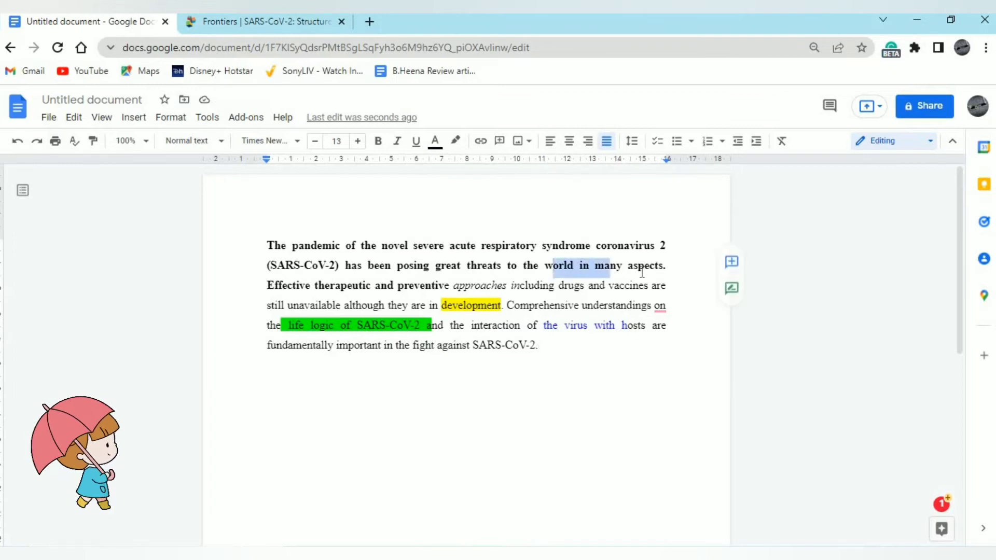
{"action": "left_click", "coordinate": [436, 141]}
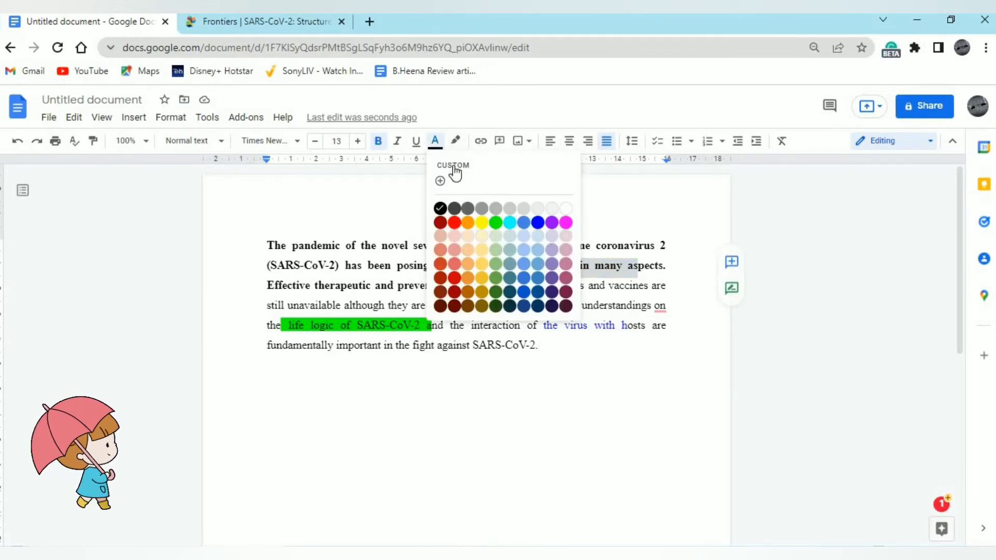
{"action": "left_click", "coordinate": [454, 223]}
{"action": "left_click", "coordinate": [569, 348]}
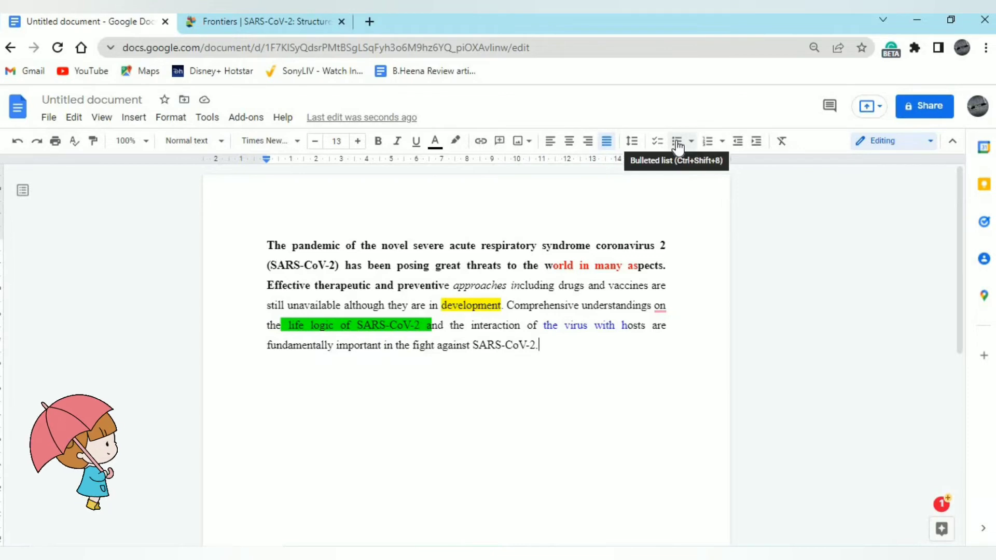
Turn the paragraph into a bulleted list item.
{"action": "left_click", "coordinate": [266, 244]}
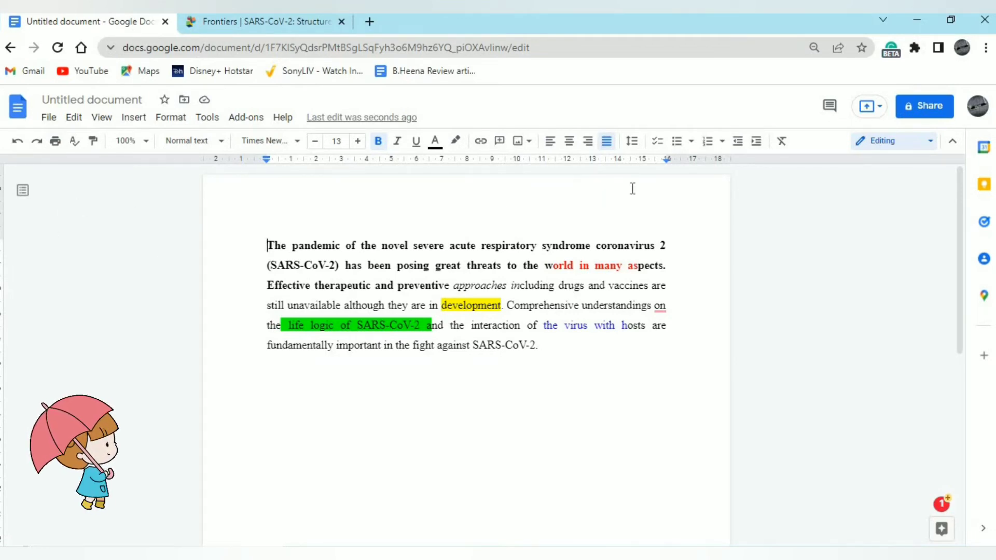
{"action": "left_click", "coordinate": [678, 146]}
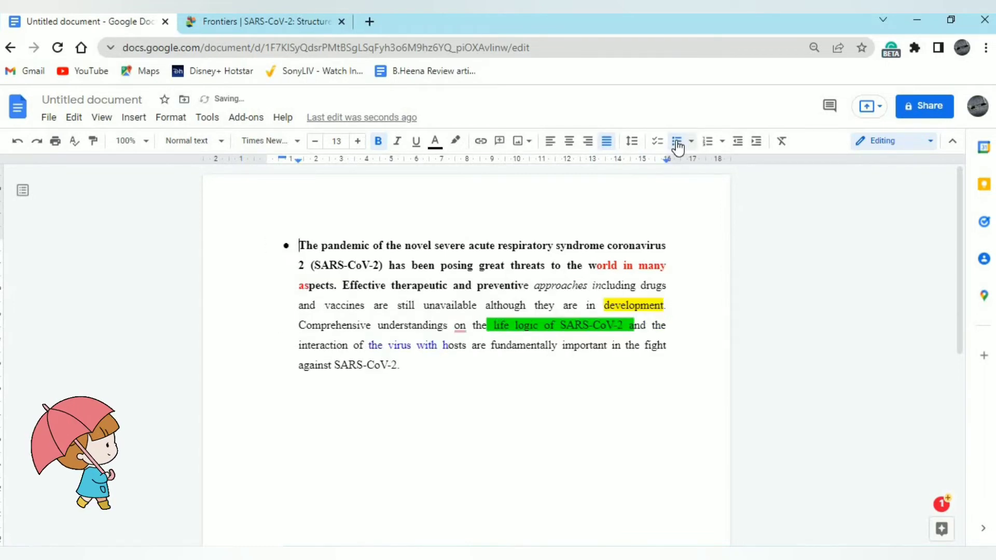
Replace the paragraph's round bullet with the arrowhead bullet style and split it into a second list item before "Effective therapeutic".
{"action": "left_click", "coordinate": [677, 147]}
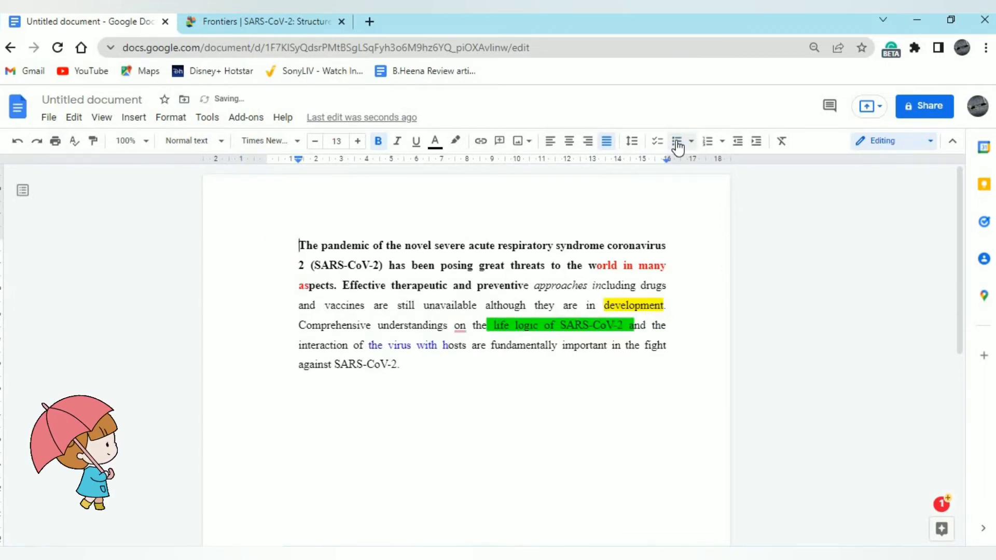
{"action": "key", "text": "BackSpace"}
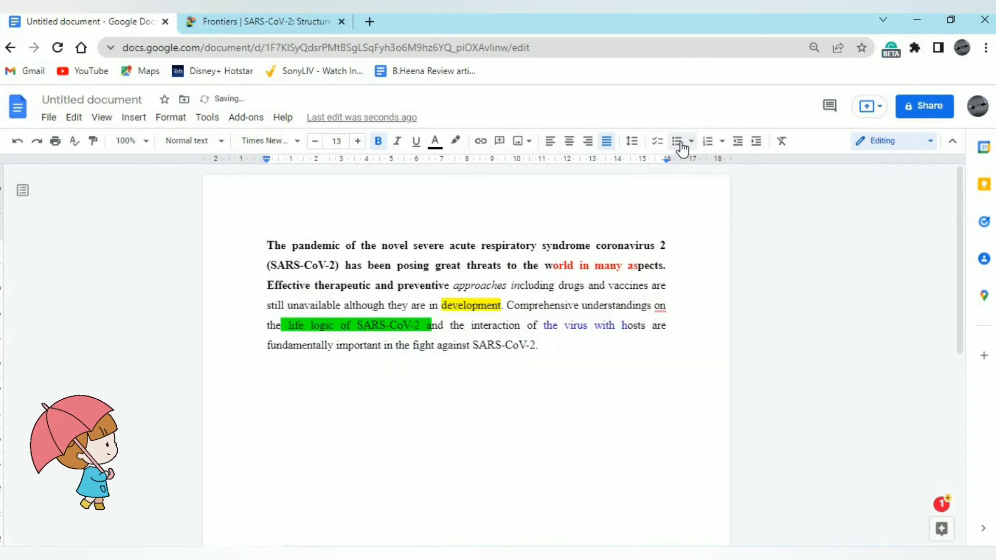
{"action": "left_click", "coordinate": [691, 146]}
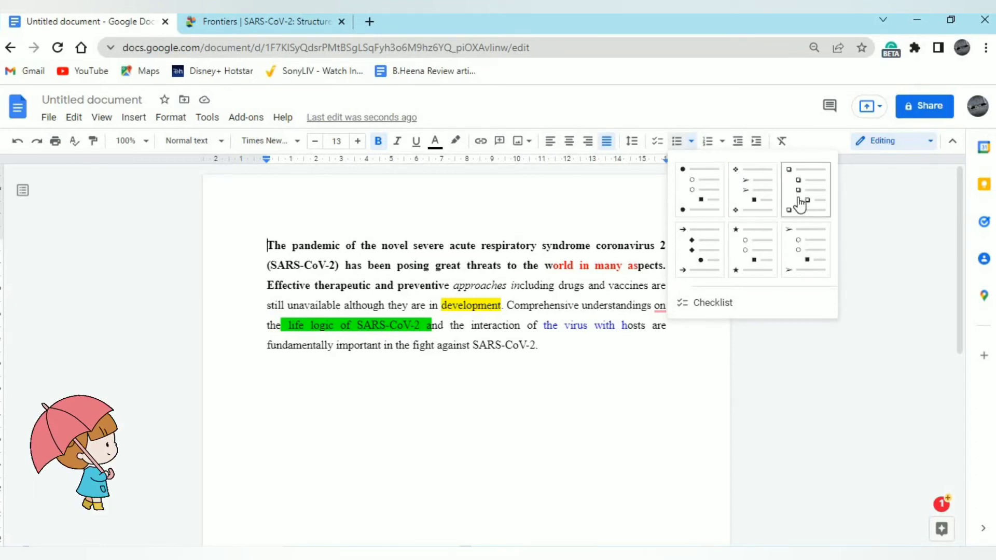
{"action": "left_click", "coordinate": [800, 232]}
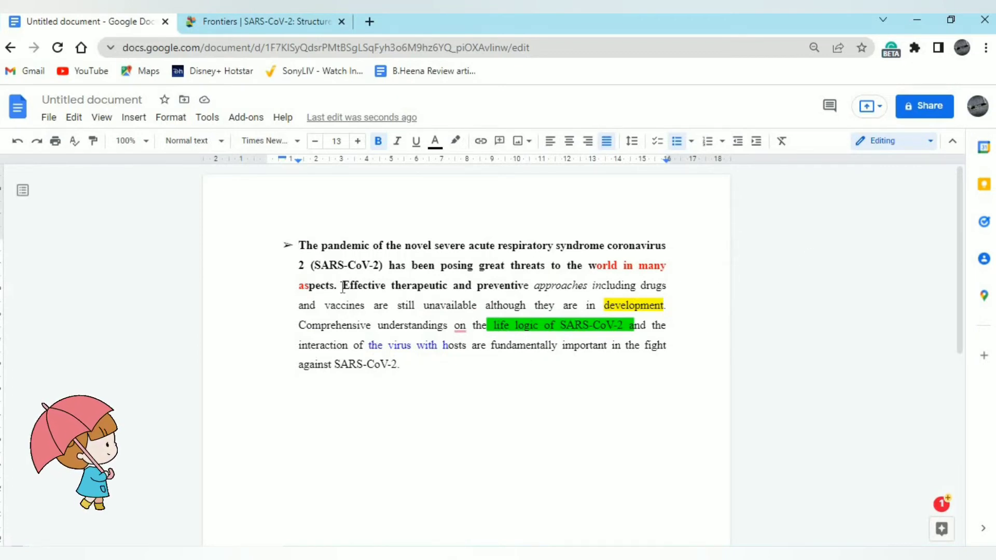
{"action": "key", "text": "Return"}
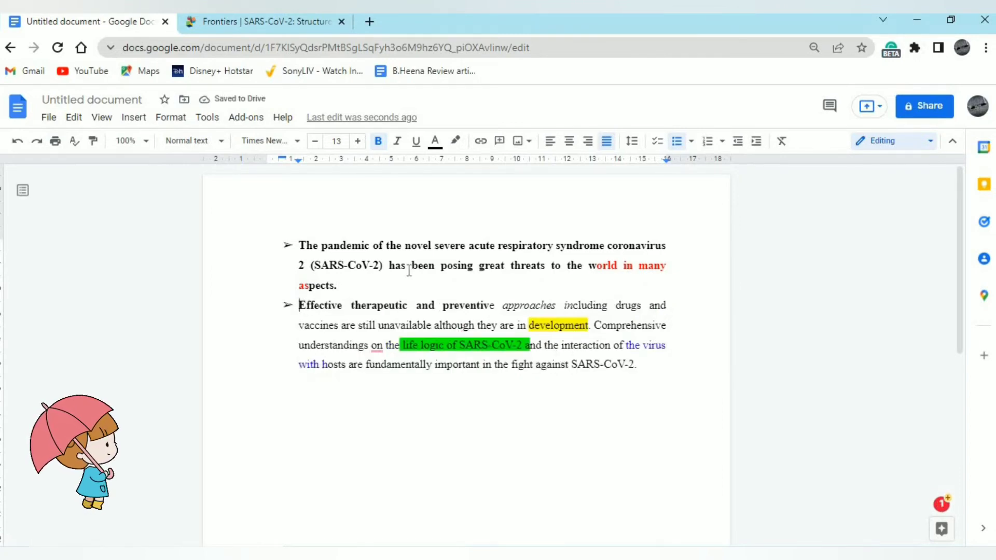
Try the star bullet style on both list items, settling on the arrow bullet style.
{"action": "left_click", "coordinate": [693, 142]}
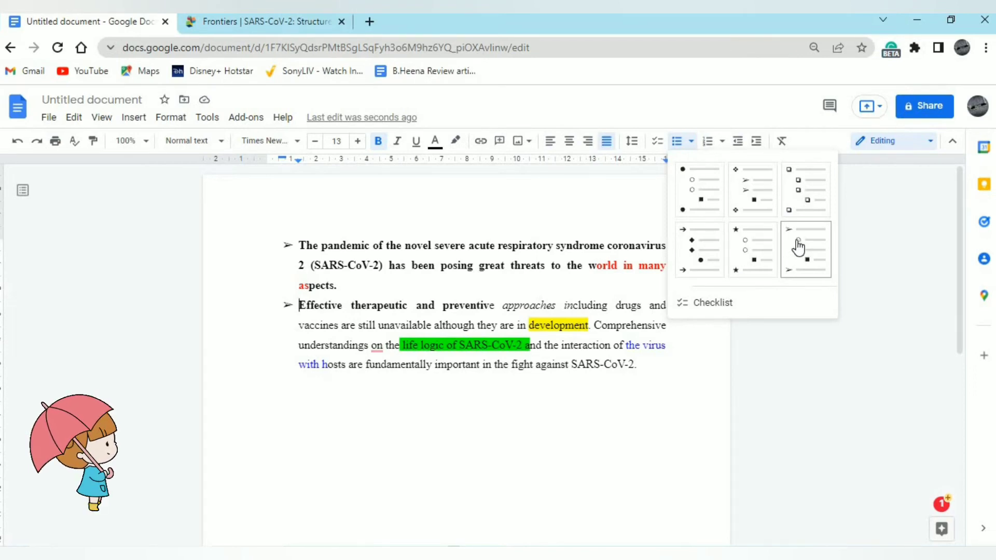
{"action": "left_click", "coordinate": [748, 239]}
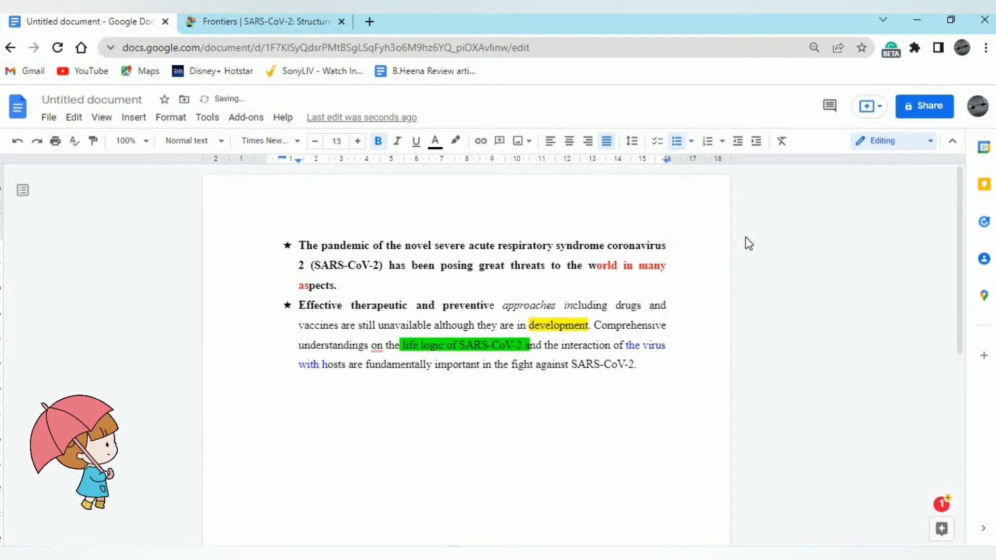
{"action": "left_click", "coordinate": [692, 142]}
{"action": "left_click", "coordinate": [687, 231]}
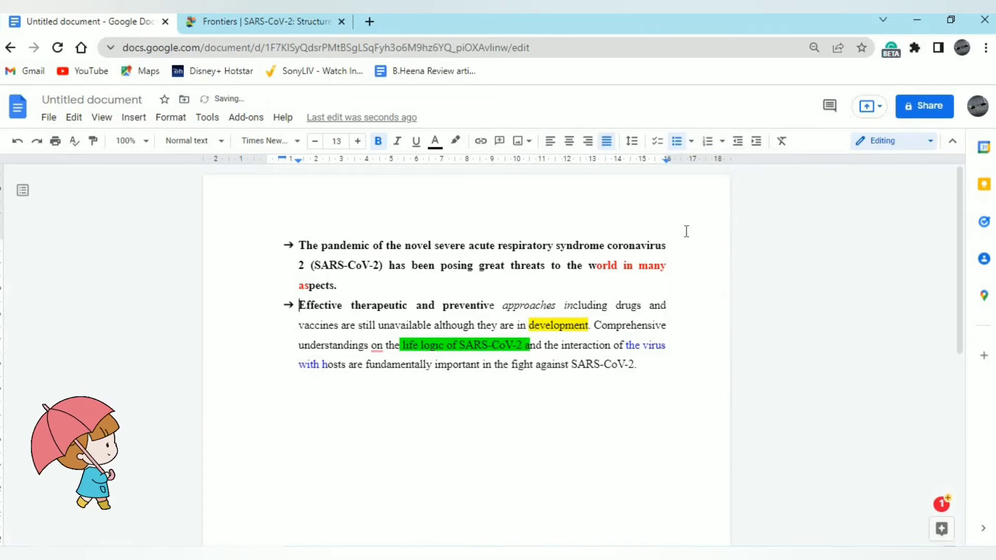
Give only the second list item a star bullet and add an unbulleted blank line below the list.
{"action": "left_click", "coordinate": [683, 151]}
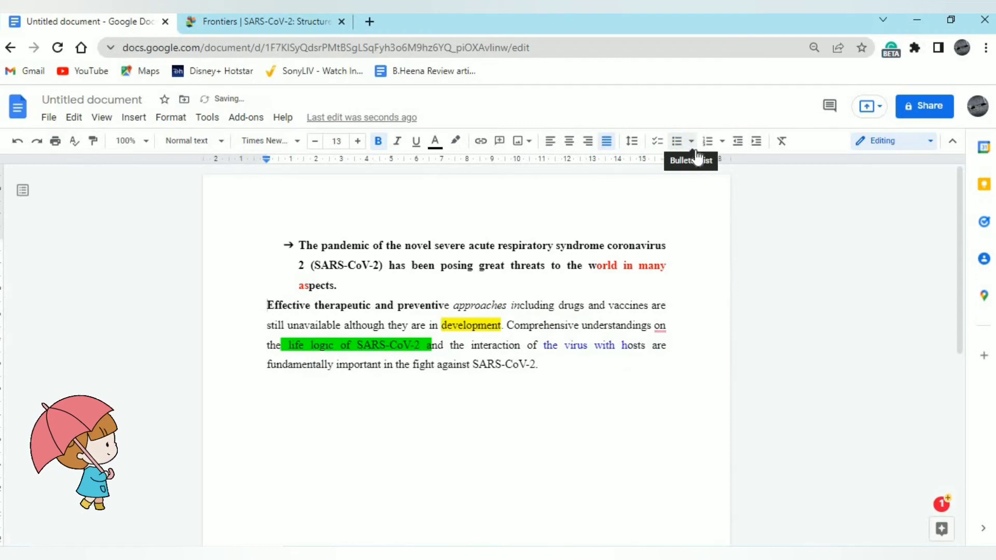
{"action": "left_click", "coordinate": [692, 143]}
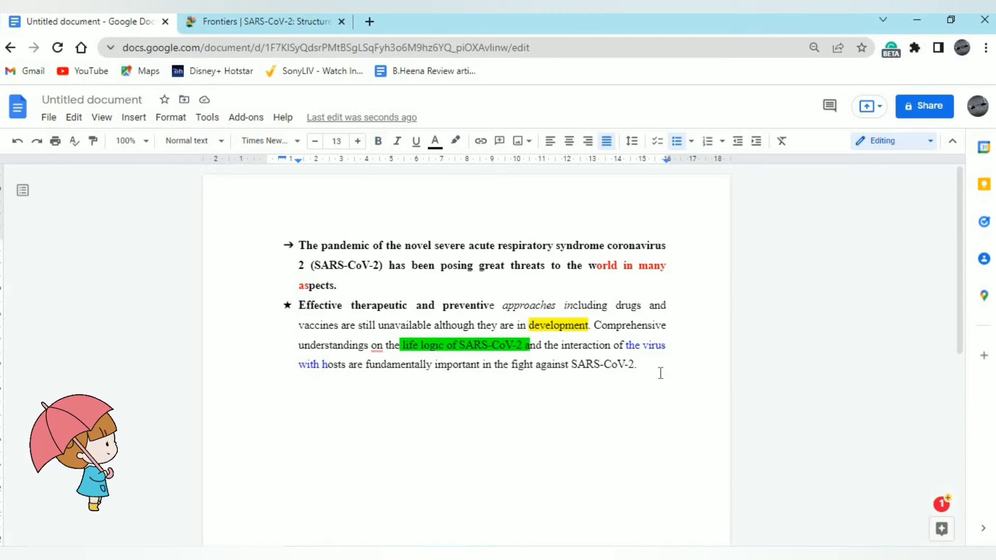
{"action": "key", "text": "Return"}
{"action": "key", "text": "BackSpace"}
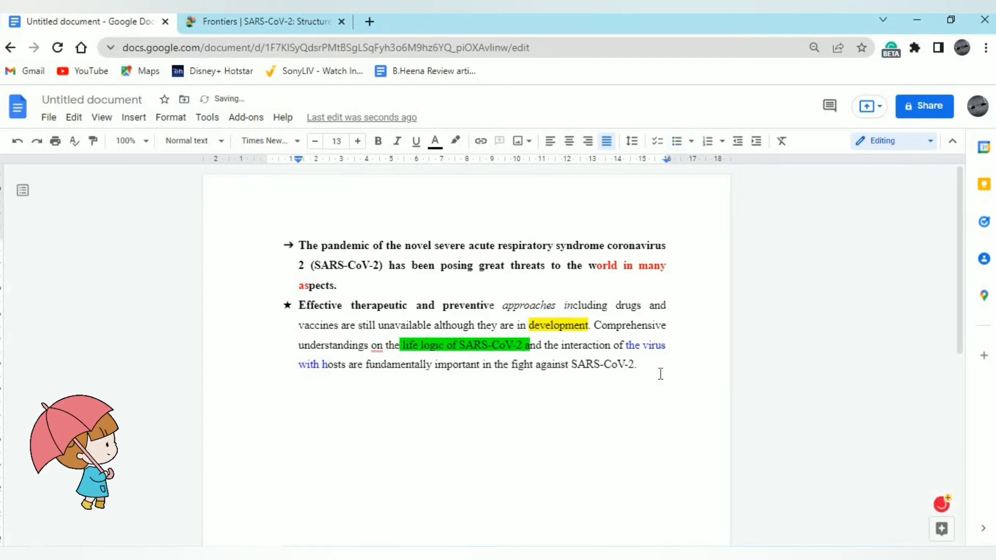
{"action": "key", "text": "BackSpace"}
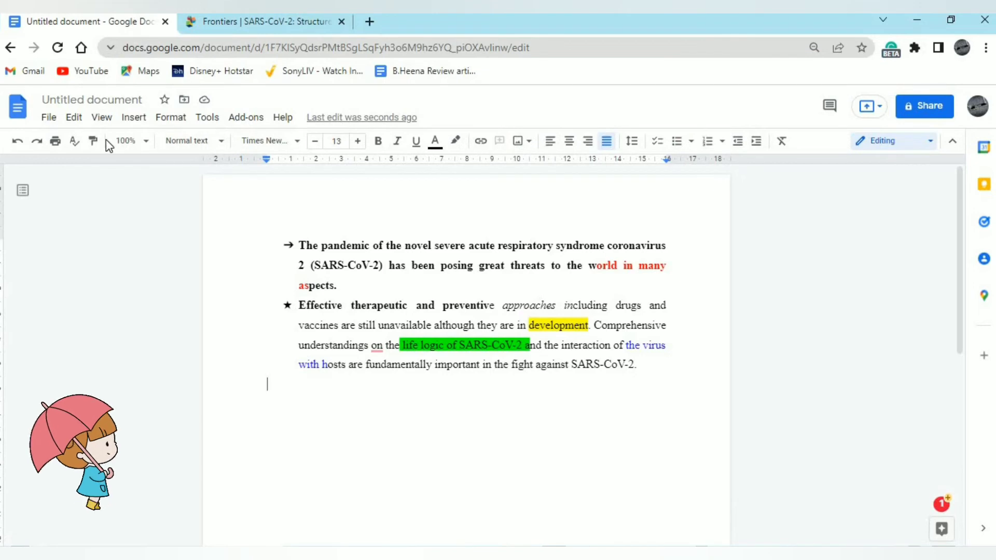
Insert a 3 x 3 table on the blank line below the list.
{"action": "left_click", "coordinate": [141, 128]}
{"action": "mouse_move", "coordinate": [169, 147]}
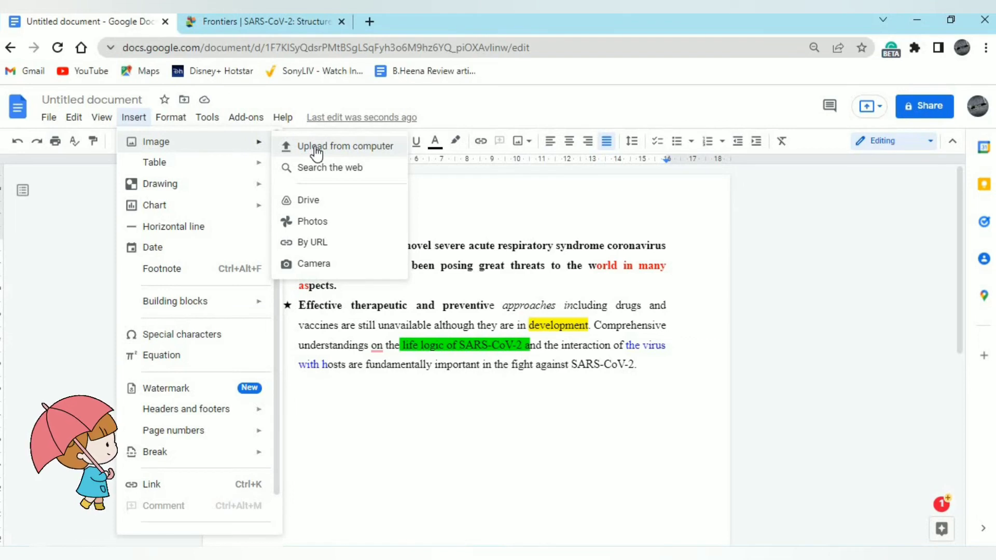
{"action": "mouse_move", "coordinate": [251, 169]}
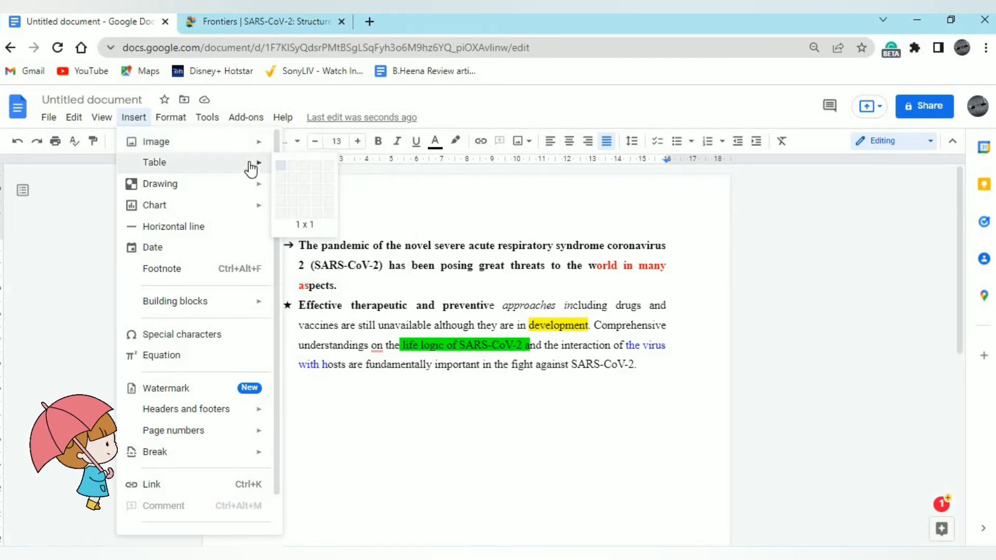
{"action": "left_click", "coordinate": [310, 193]}
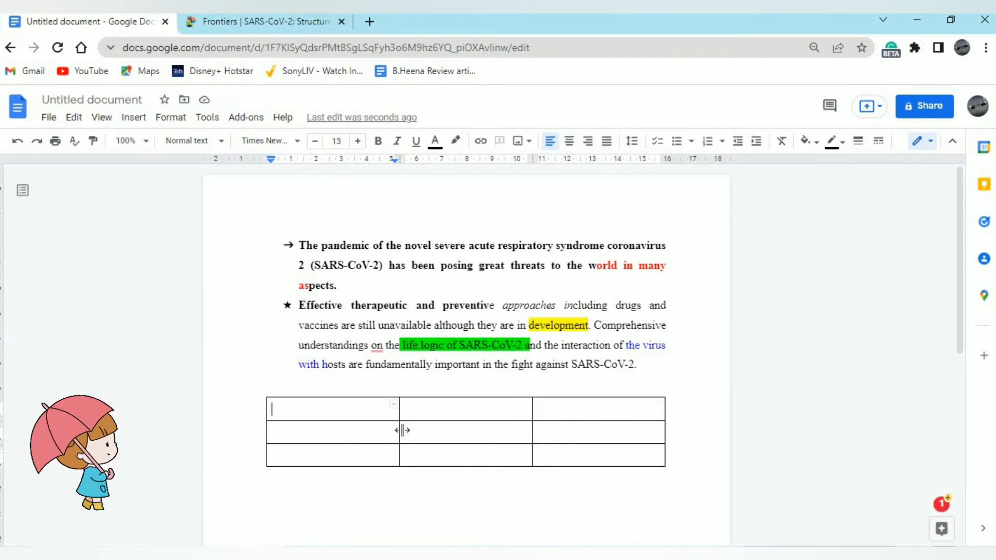
Resize the table columns, making the first about 2.5 cm wide and the middle one about 7 cm wide.
{"action": "left_click_drag", "start_coordinate": [401, 430], "coordinate": [328, 436]}
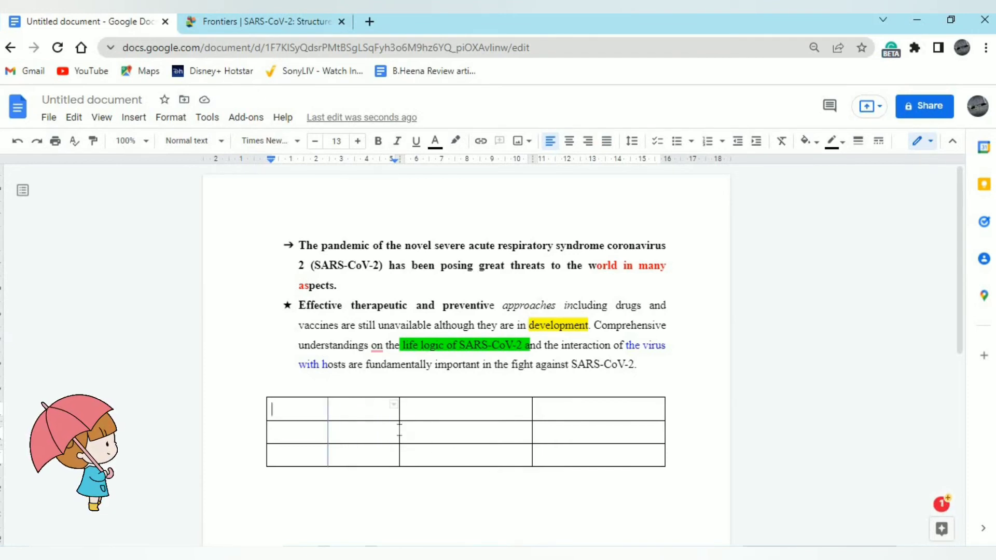
{"action": "left_click", "coordinate": [526, 434]}
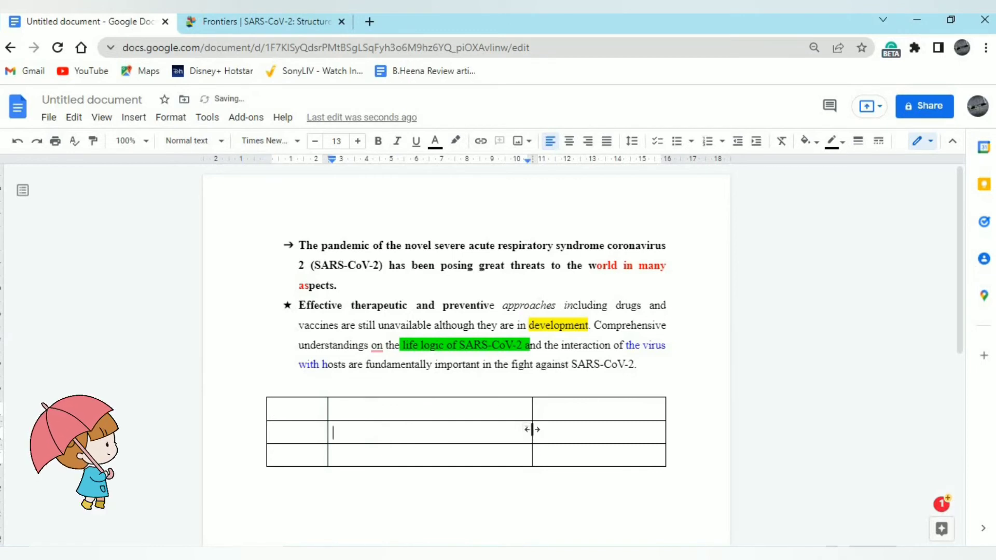
{"action": "left_click_drag", "start_coordinate": [532, 434], "coordinate": [502, 431]}
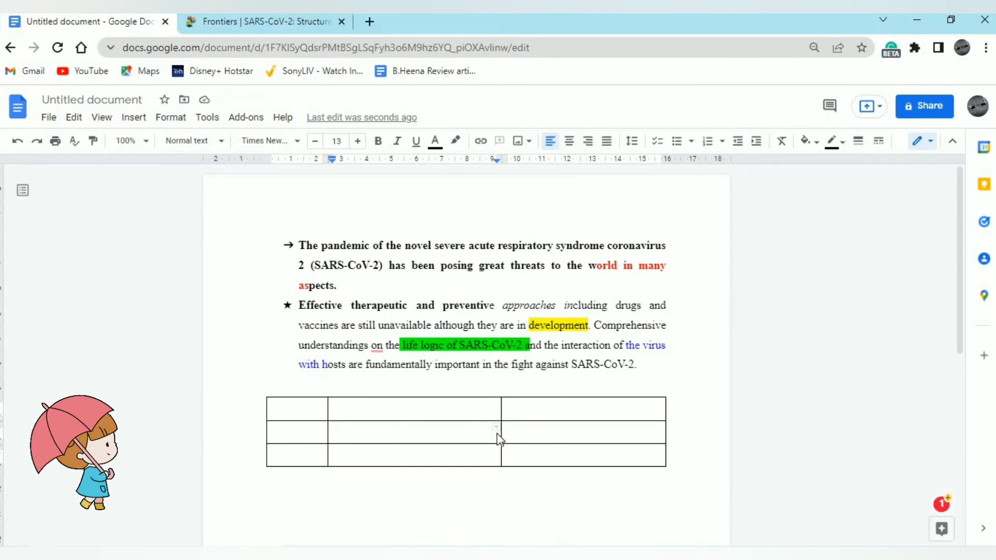
Fill the middle cell of the table's first row with yellow.
{"action": "left_click", "coordinate": [373, 414]}
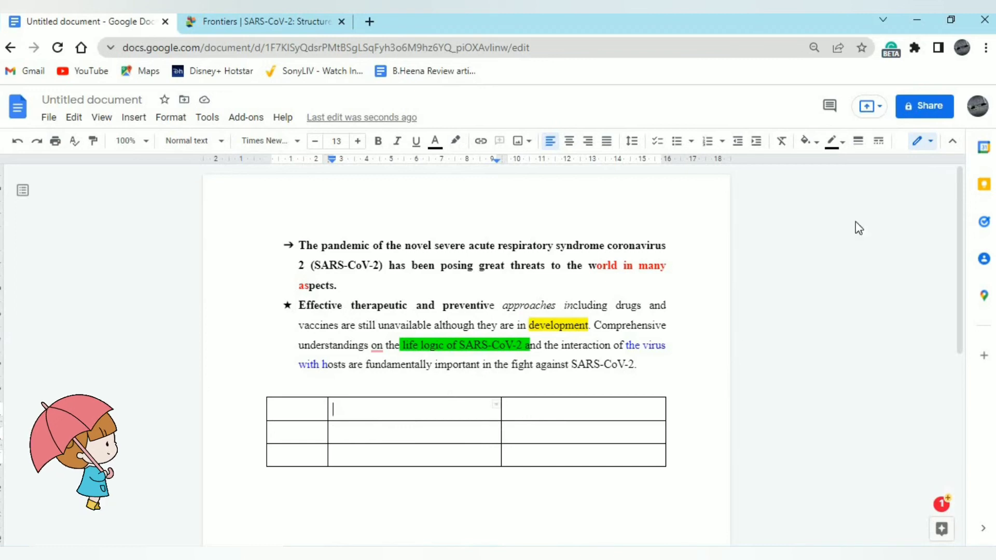
{"action": "left_click", "coordinate": [818, 146]}
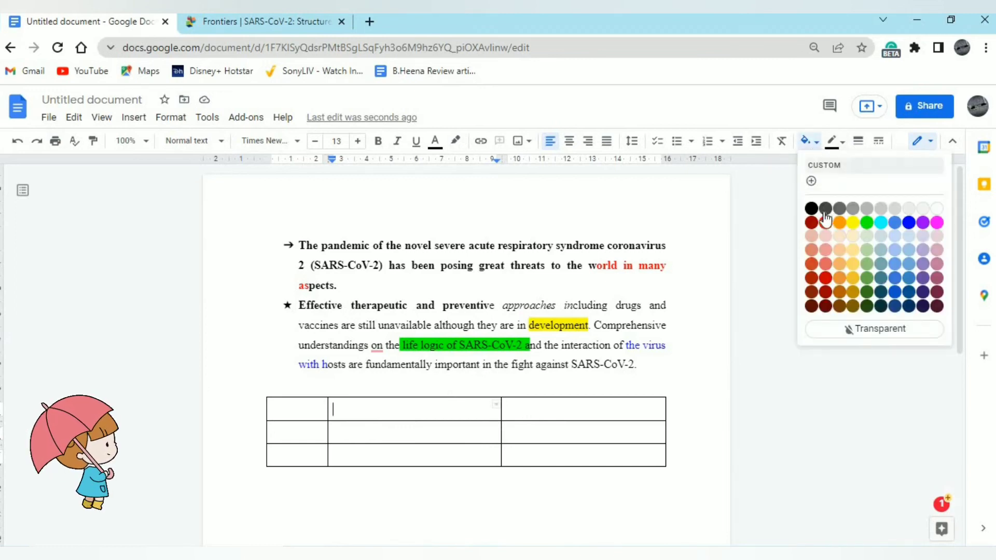
{"action": "left_click", "coordinate": [853, 227]}
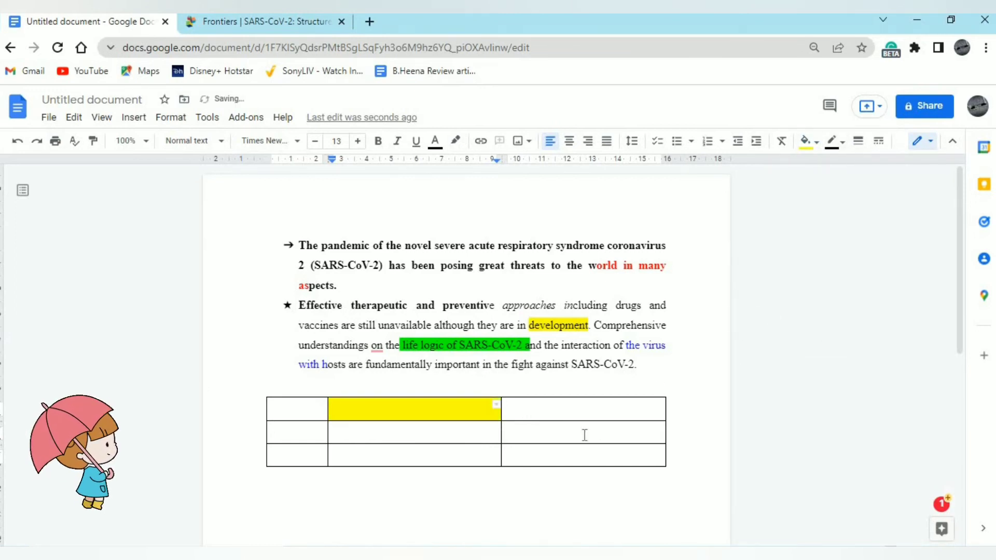
Reset the background of the yellow table cell to transparent.
{"action": "left_click", "coordinate": [560, 413]}
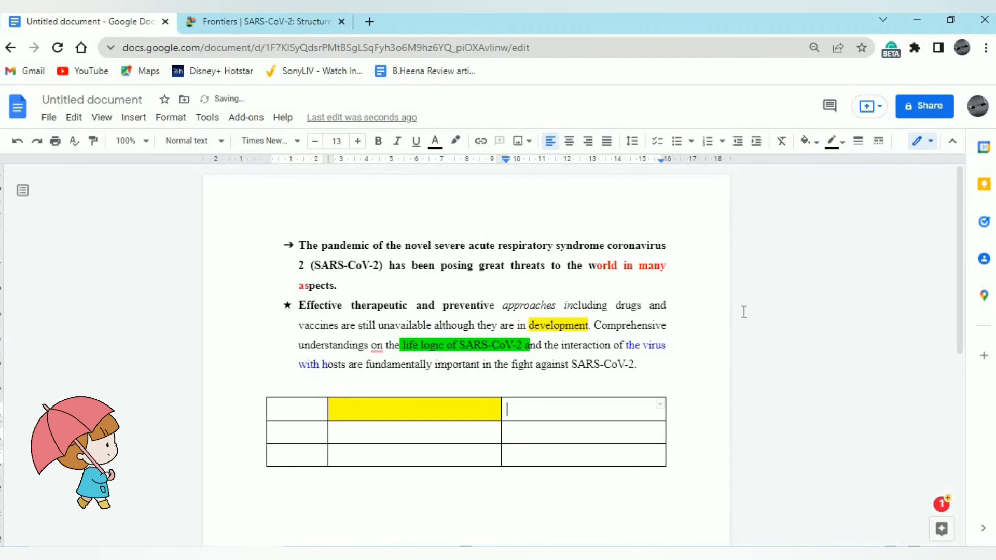
{"action": "left_click", "coordinate": [832, 141]}
{"action": "left_click", "coordinate": [420, 413]}
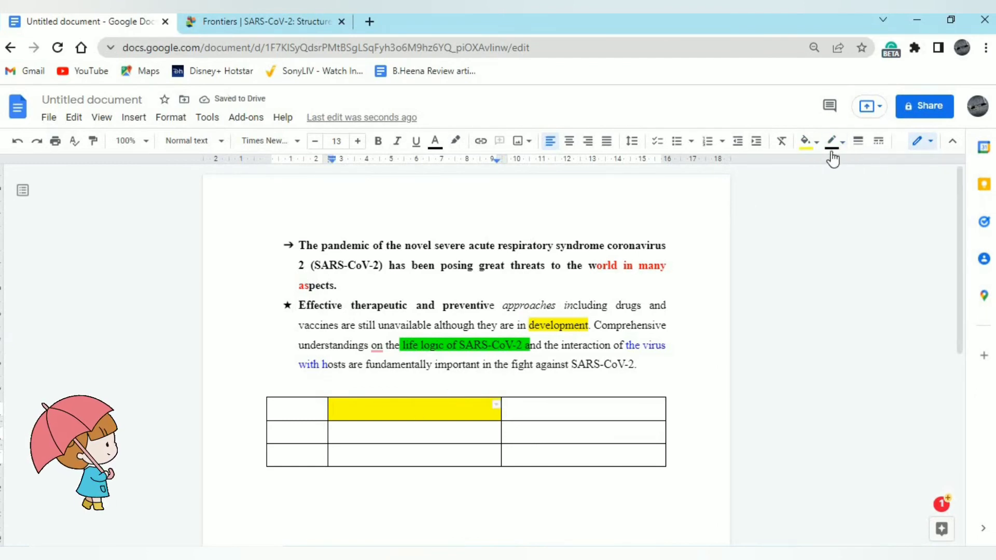
{"action": "left_click", "coordinate": [811, 142]}
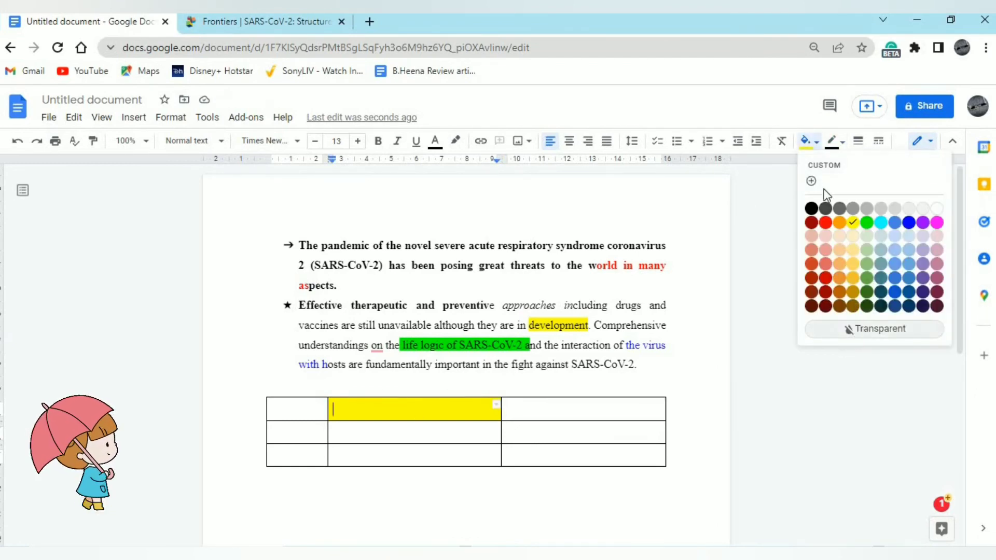
{"action": "left_click", "coordinate": [859, 332]}
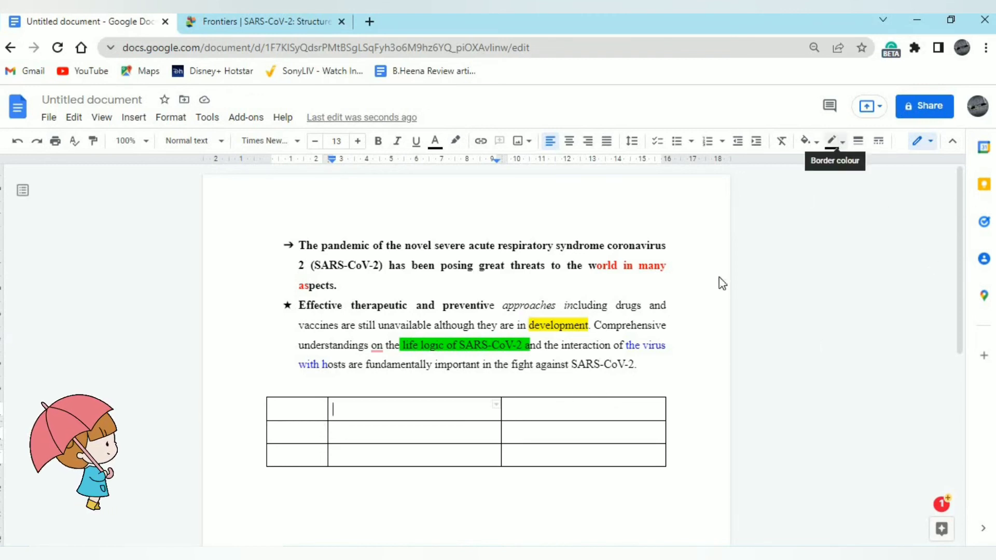
Change the border colour of the last cell in the table's first row to red.
{"action": "left_click", "coordinate": [557, 410]}
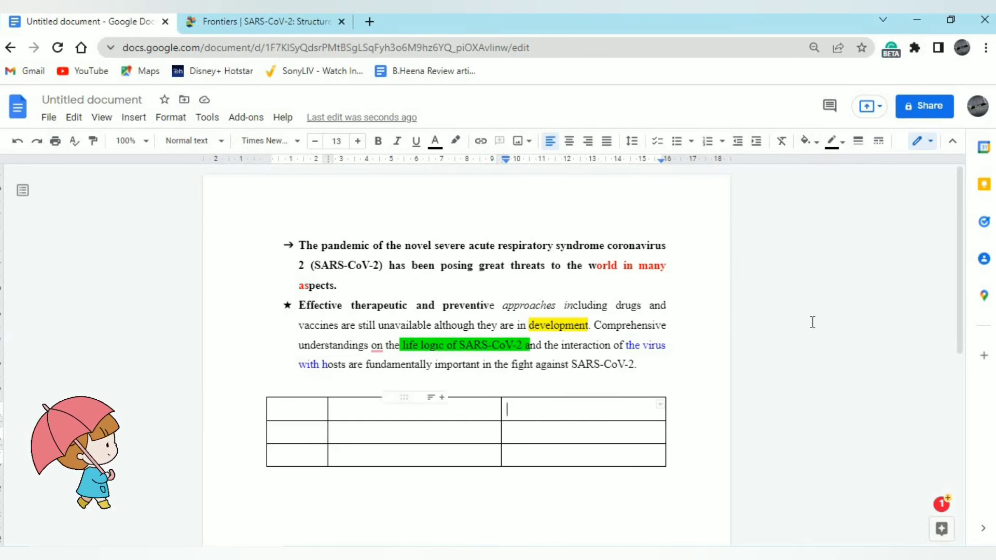
{"action": "left_click", "coordinate": [843, 148]}
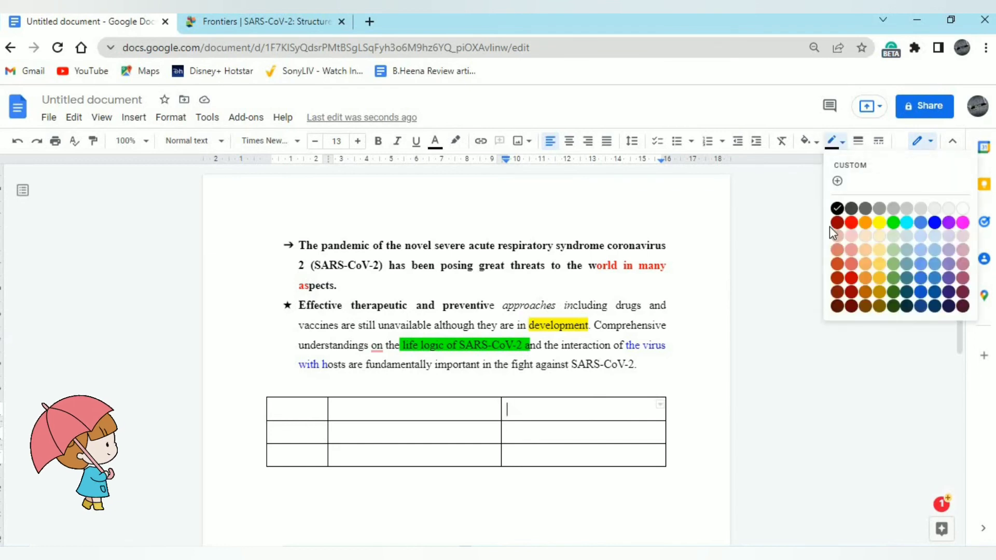
{"action": "left_click", "coordinate": [852, 223]}
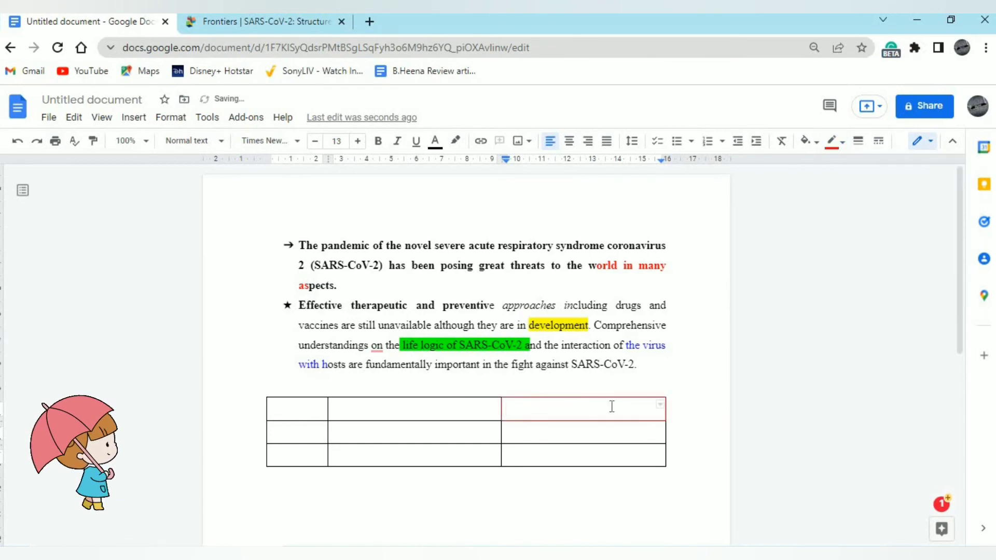
{"action": "left_click", "coordinate": [700, 460]}
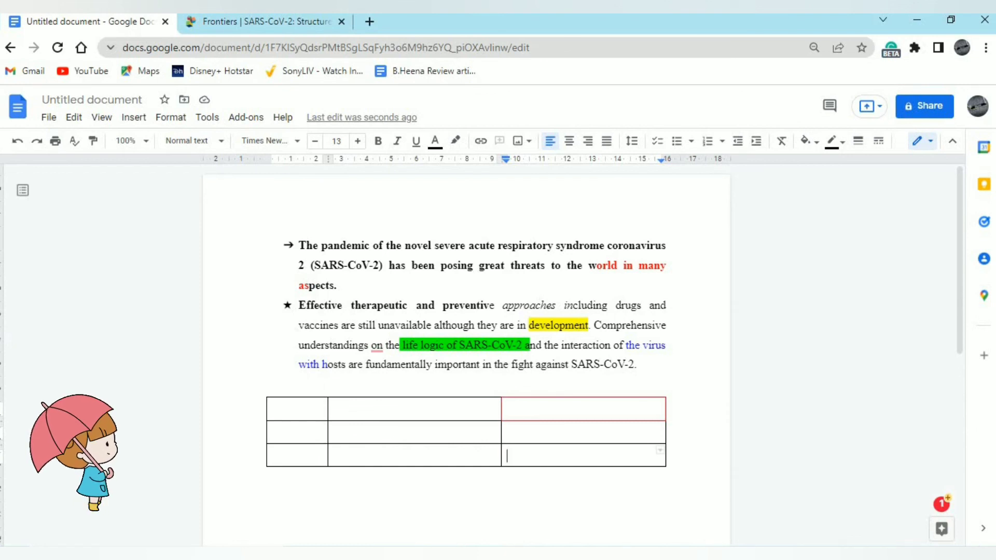
Examine the document's file options, including the formats available for download.
{"action": "left_click", "coordinate": [48, 118]}
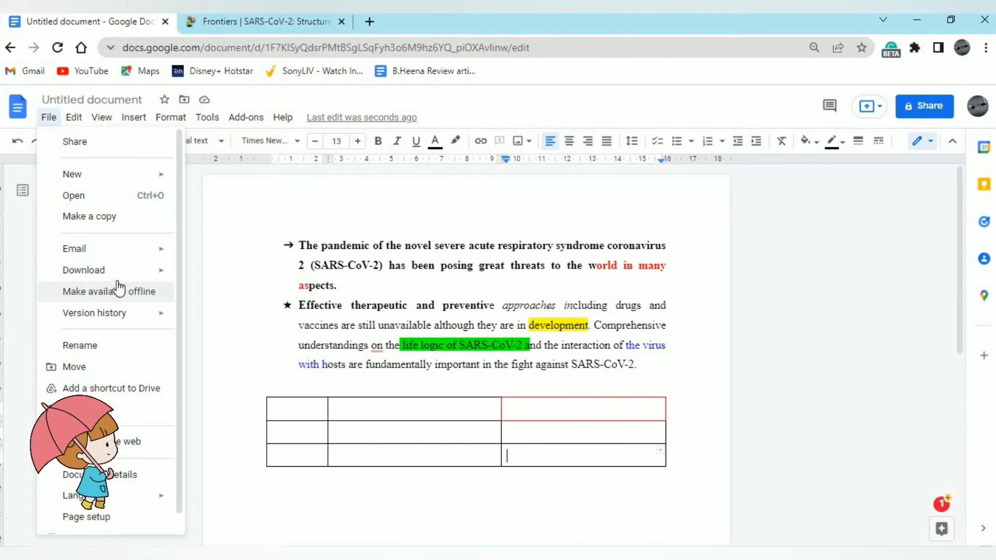
{"action": "left_click", "coordinate": [226, 226]}
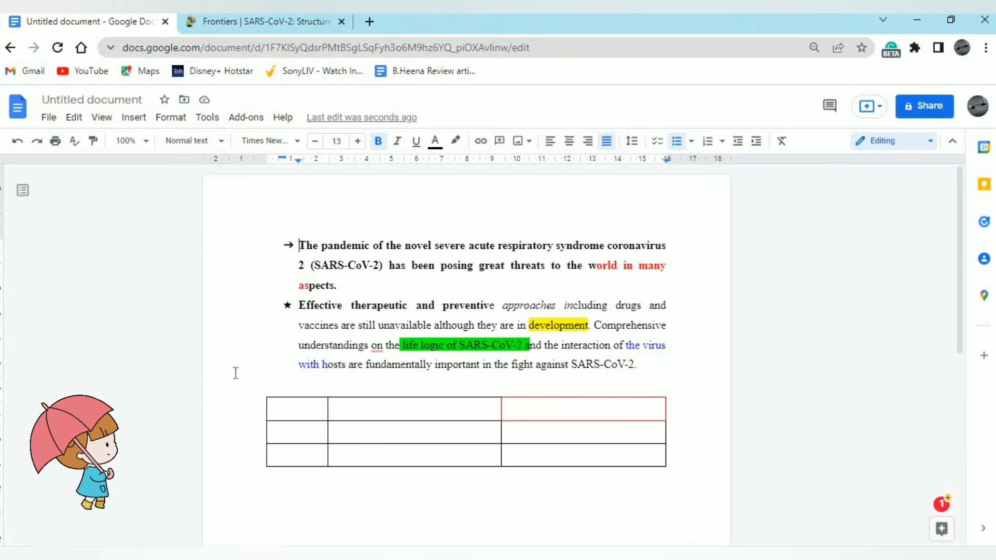
{"action": "mouse_move", "coordinate": [258, 424]}
{"action": "left_click", "coordinate": [48, 117]}
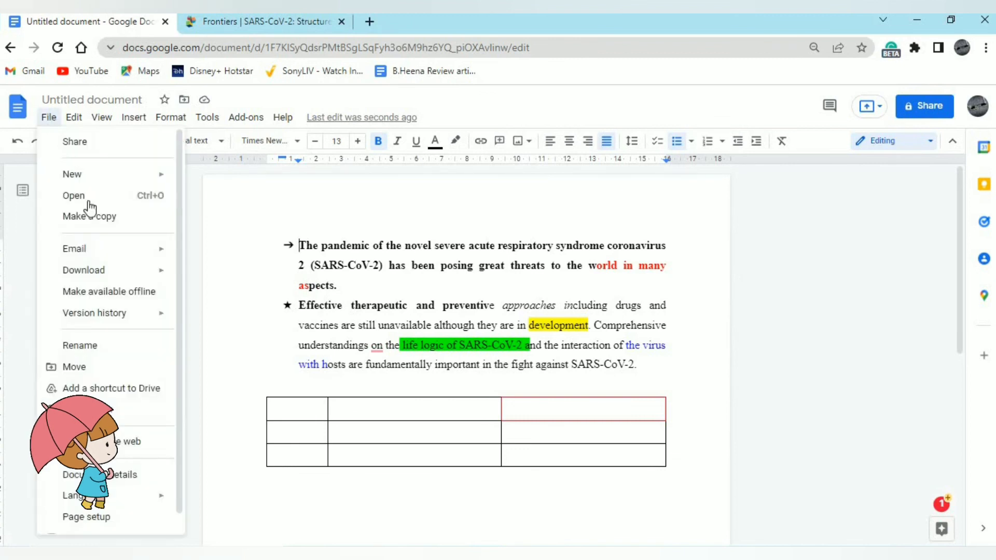
{"action": "mouse_move", "coordinate": [155, 276]}
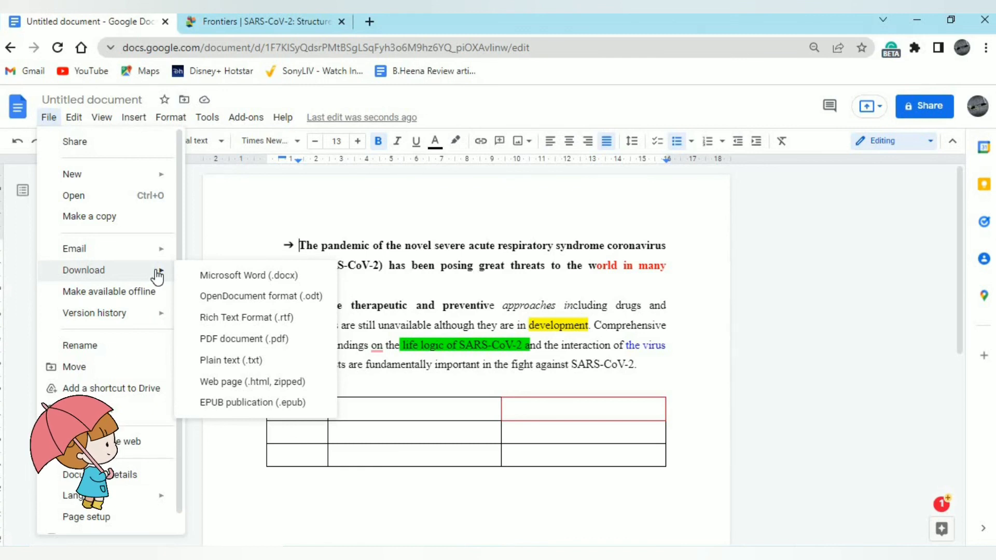
{"action": "left_click", "coordinate": [234, 228]}
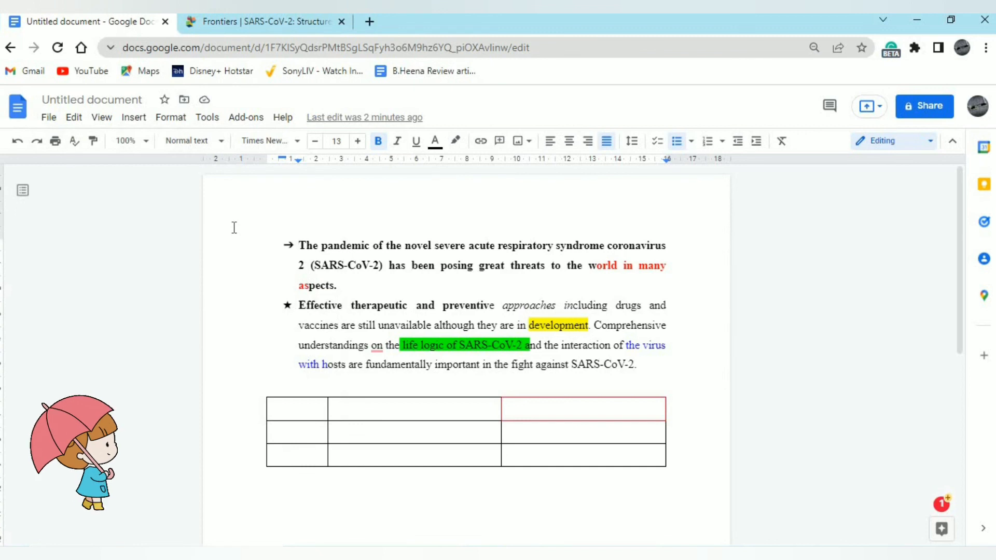